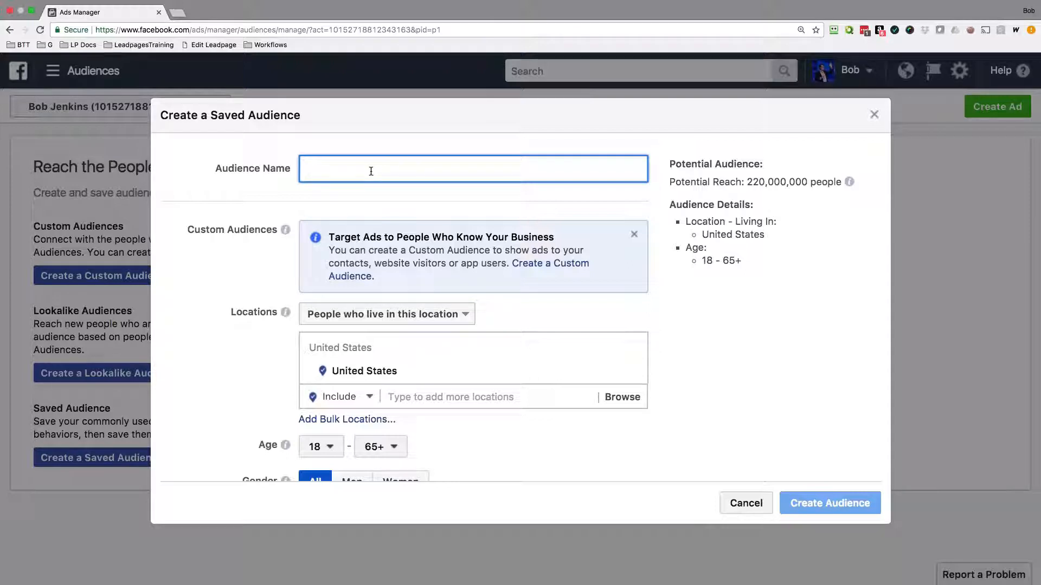
# Name the audience "Minneapolis Traveling" and set the location targeting to people traveling in this location.
pyautogui.write('inneapoli')
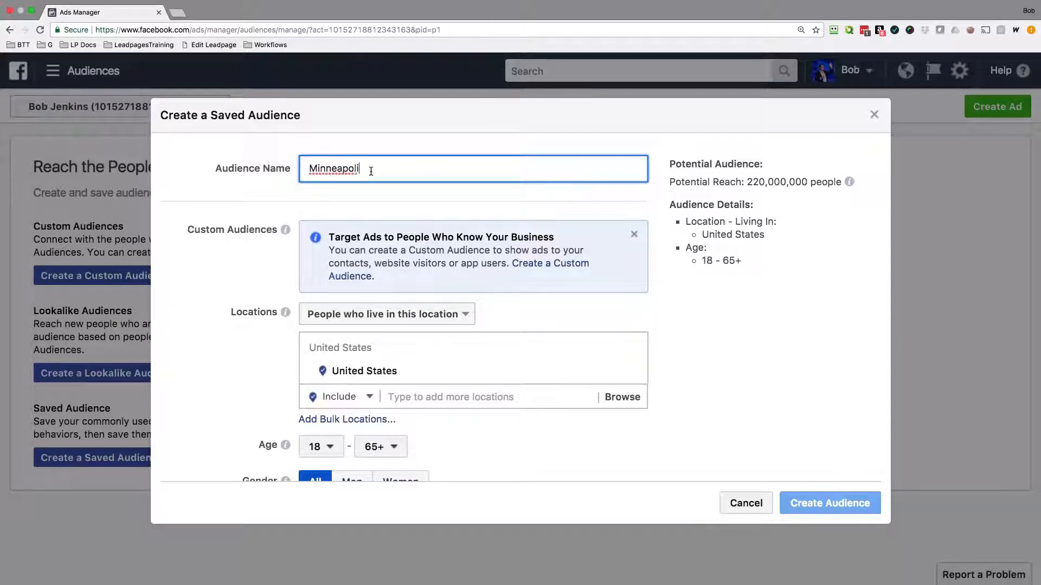
pyautogui.write('s Traveling')
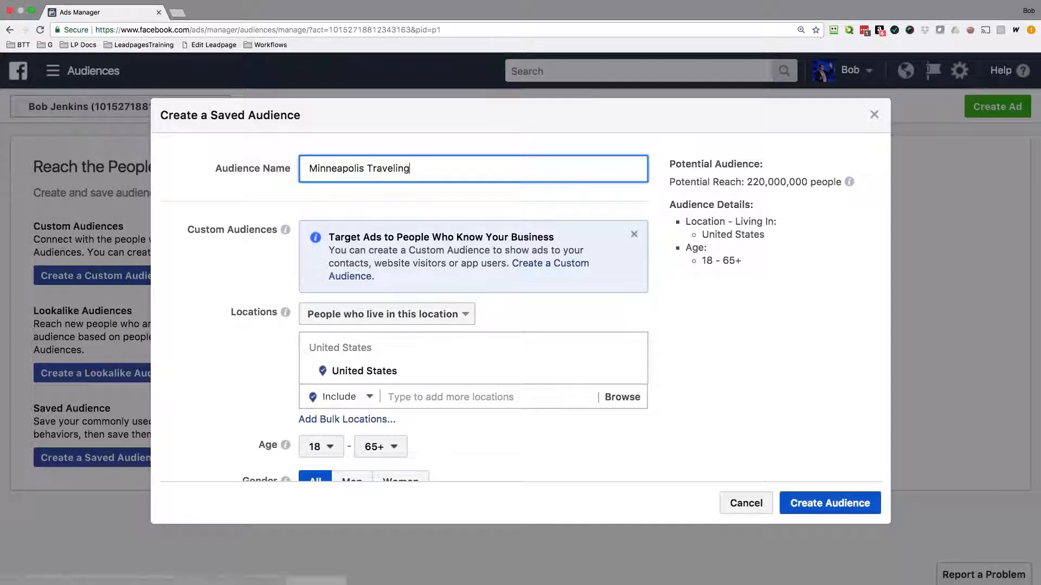
pyautogui.click(390, 320)
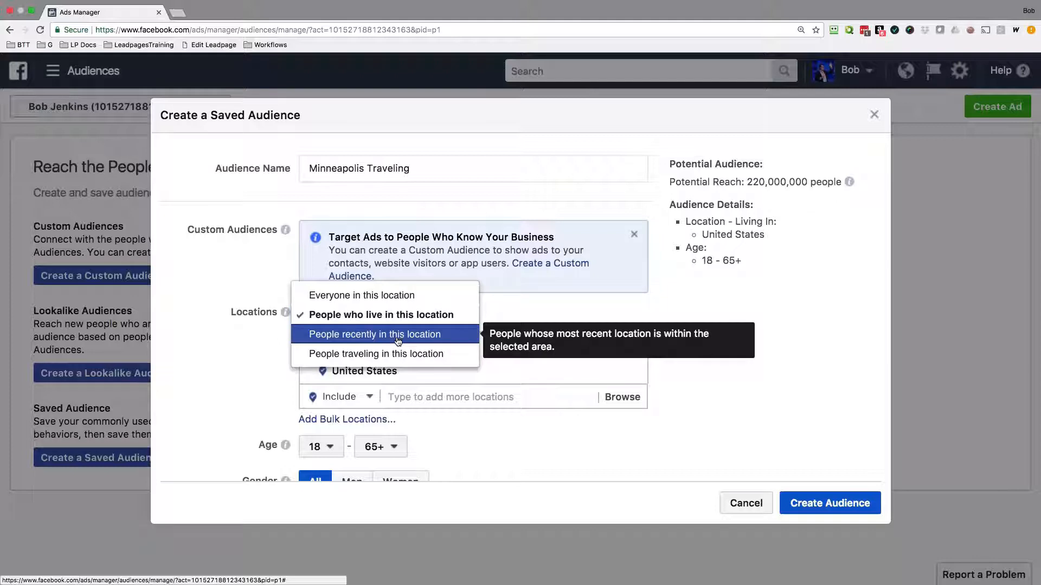
pyautogui.click(399, 355)
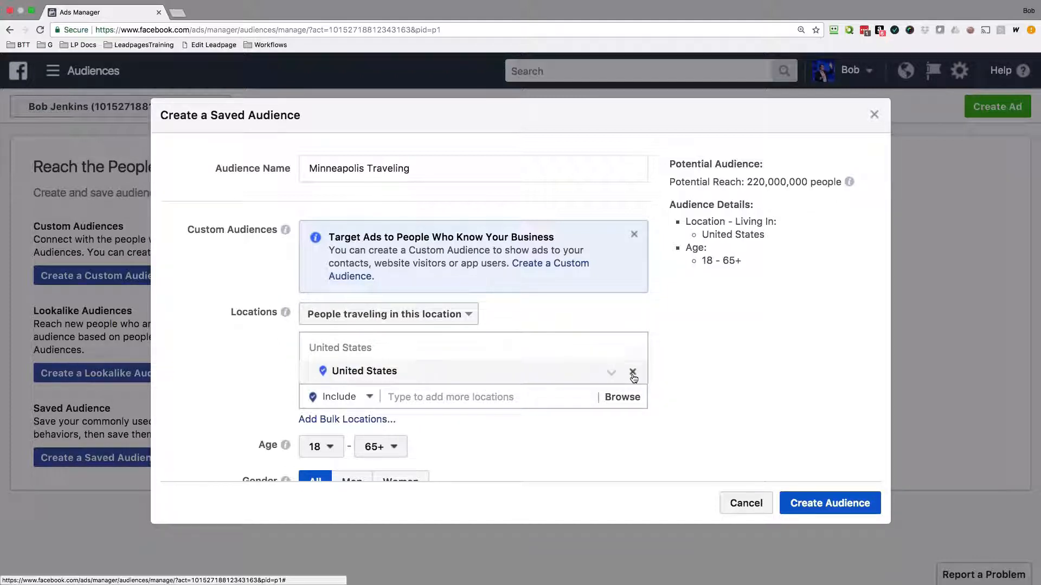
# Replace the United States location with Minneapolis, Minnesota, and set its radius to 50 miles.
pyautogui.click(631, 373)
pyautogui.write('Minneapolis')
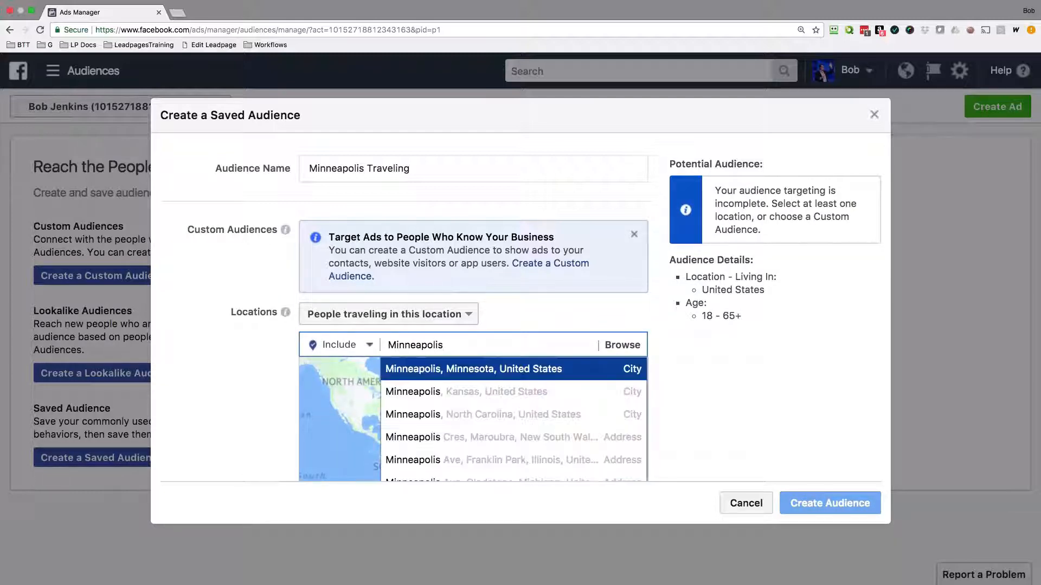
pyautogui.click(461, 370)
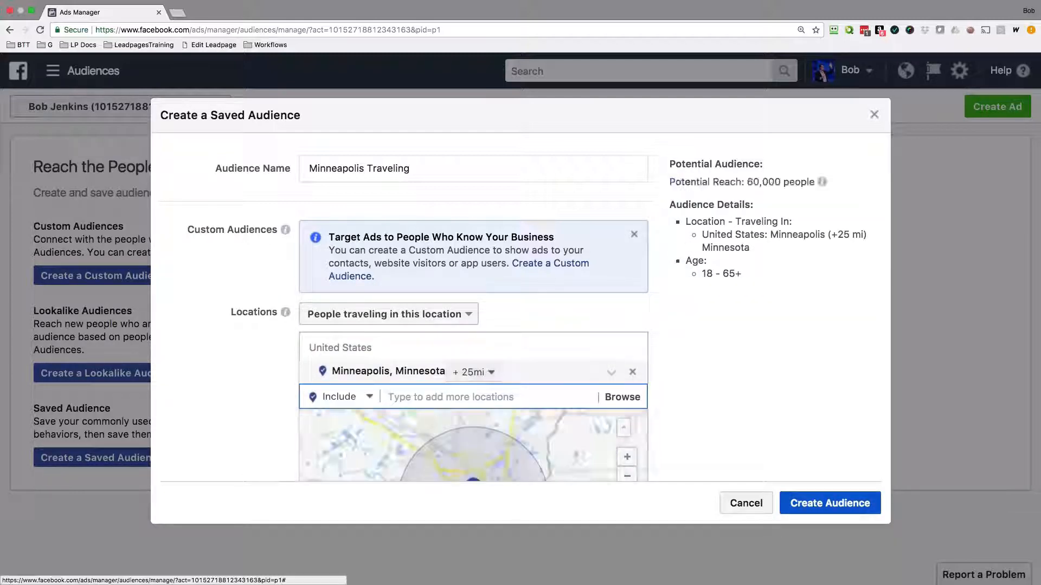
pyautogui.scroll(-3, 671, 332)
pyautogui.scroll(-2, 671, 333)
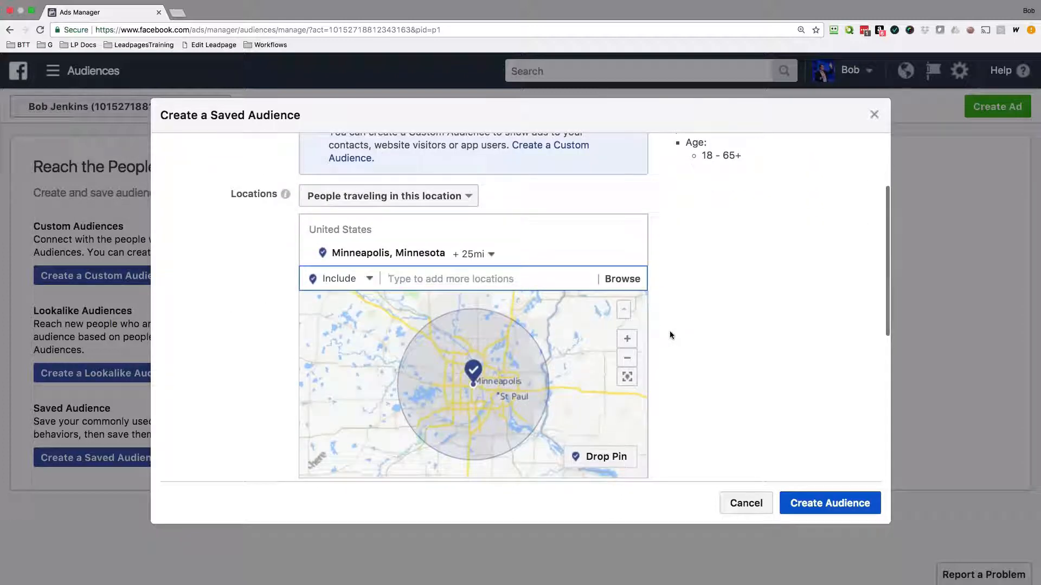
pyautogui.click(488, 255)
pyautogui.moveTo(500, 332); pyautogui.dragTo(521, 333)
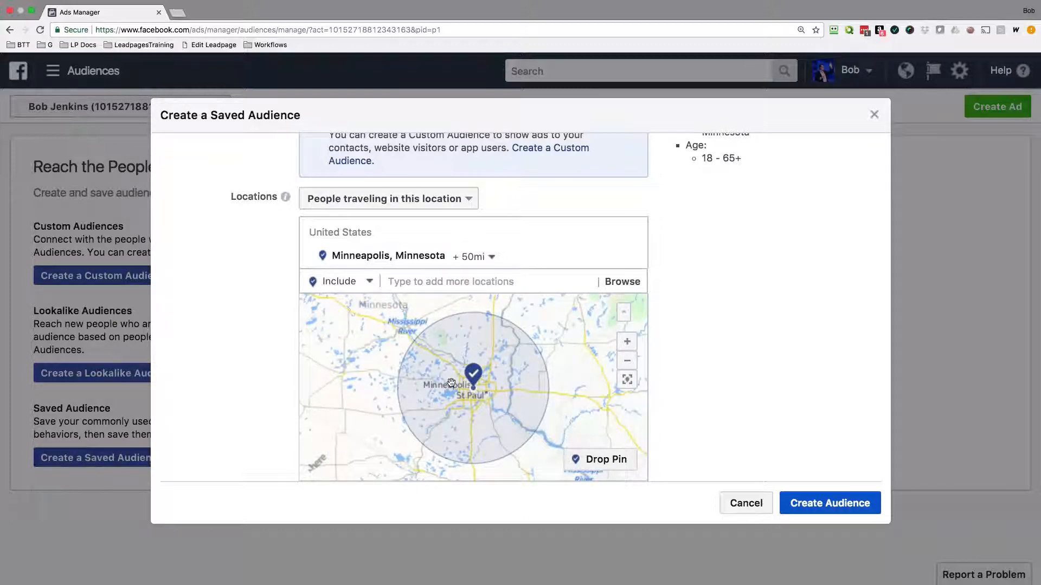
# Drop an extra location pin on the map east of the Minneapolis radius, check its radius options, and remove it.
pyautogui.click(606, 459)
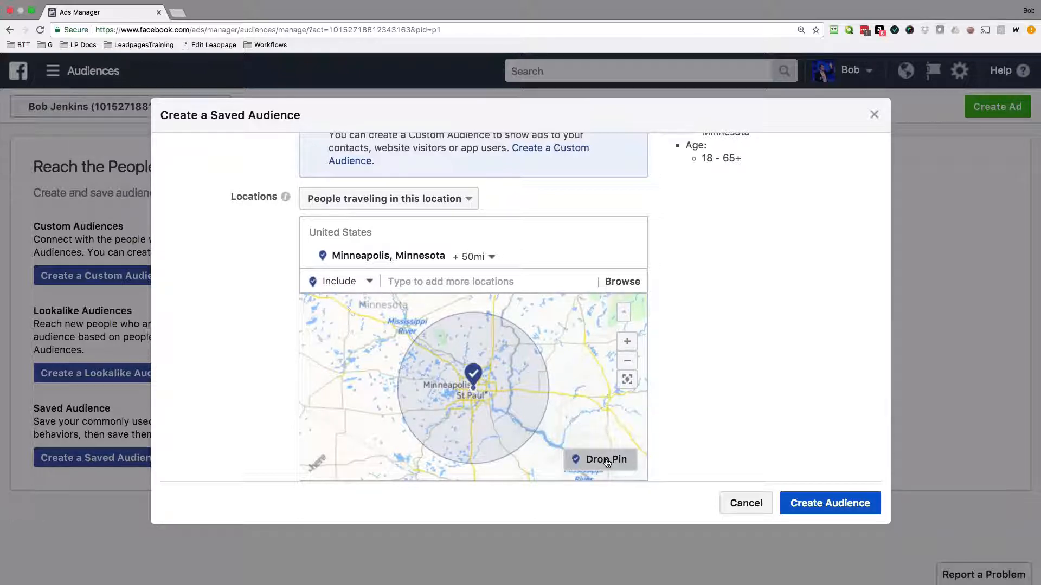
pyautogui.click(604, 390)
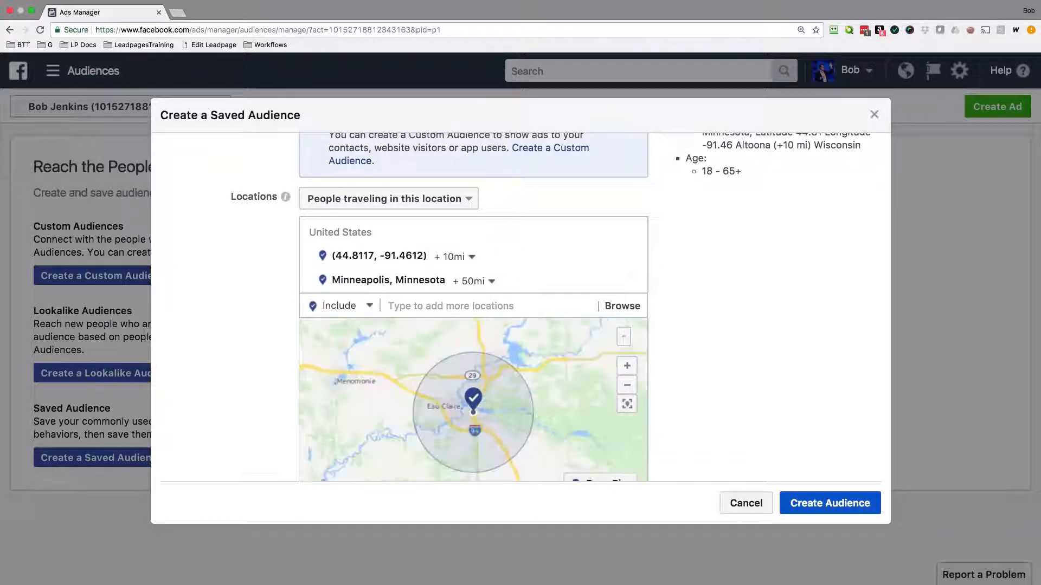
pyautogui.click(475, 258)
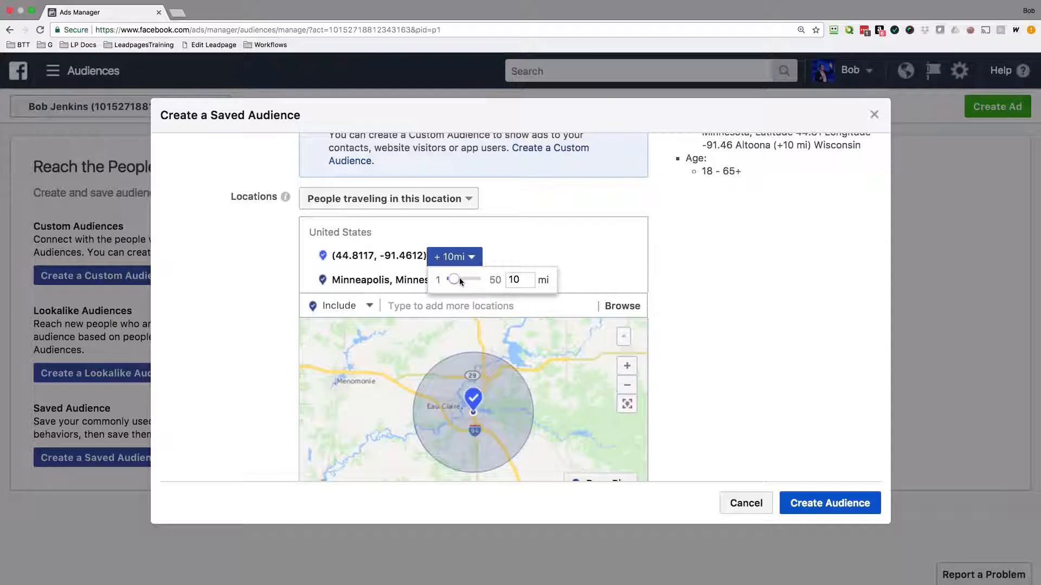
pyautogui.scroll(-1, 474, 279)
pyautogui.click(551, 256)
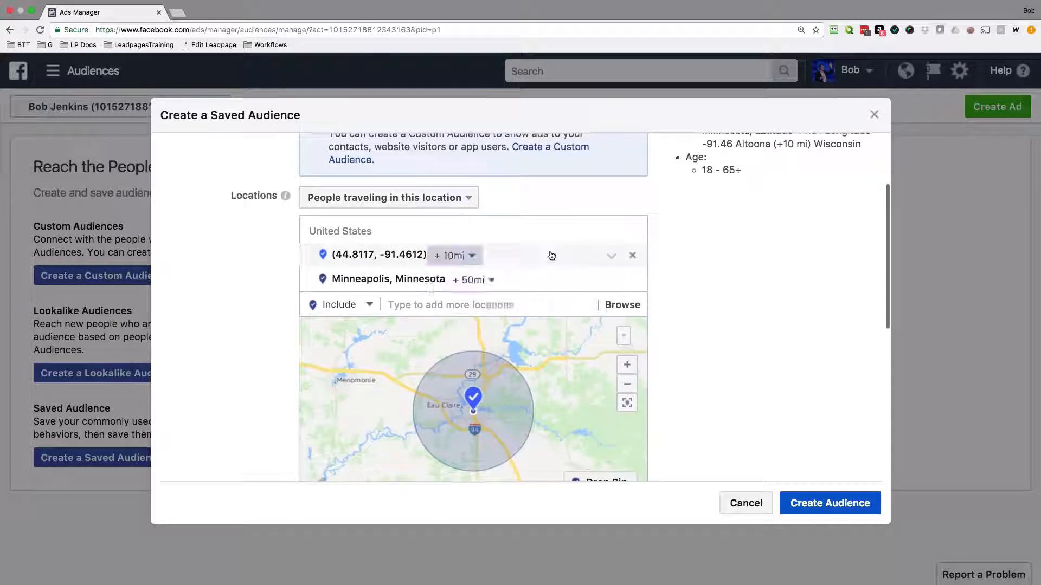
pyautogui.click(369, 307)
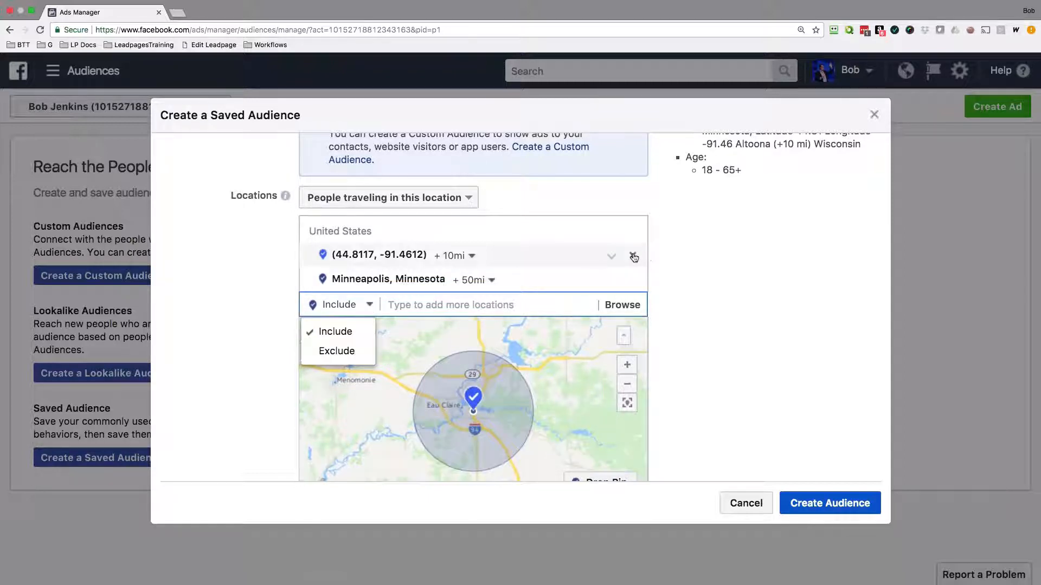
pyautogui.click(632, 255)
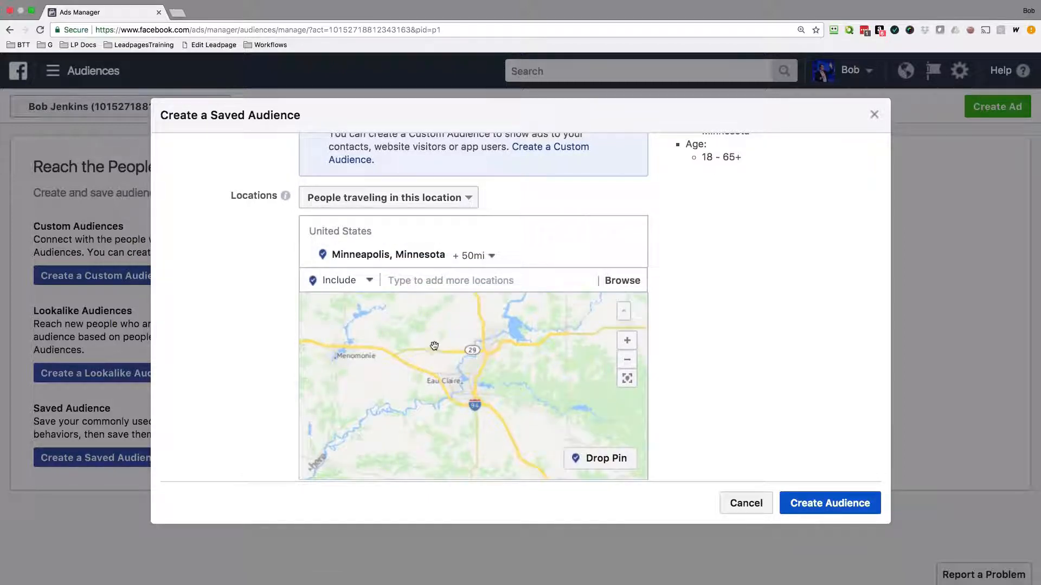
# Add Eden Prairie, Minnesota as a second targeted location near Minneapolis.
pyautogui.moveTo(606, 361); pyautogui.dragTo(647, 345)
pyautogui.moveTo(571, 382); pyautogui.dragTo(589, 339)
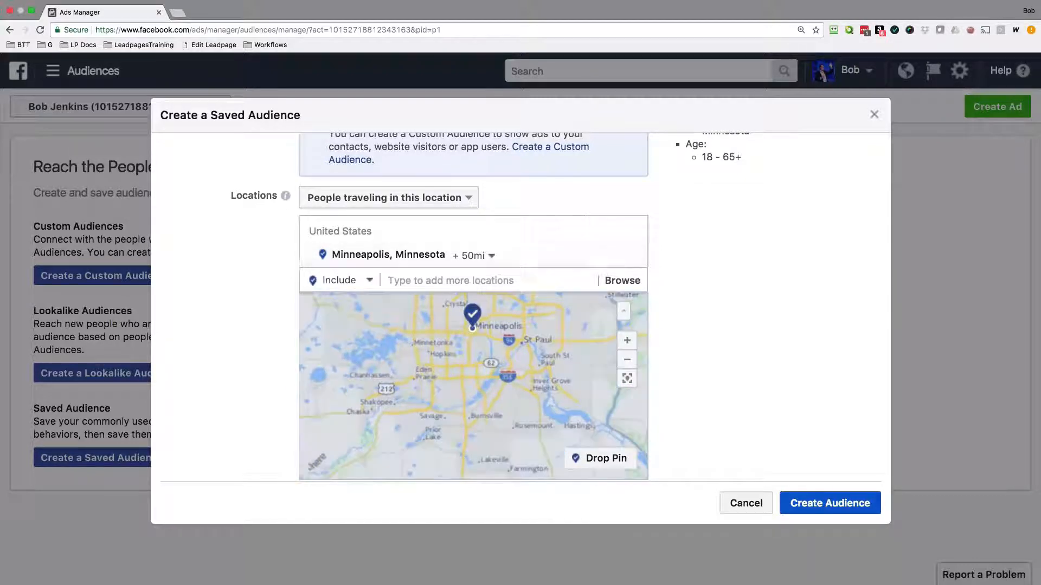
pyautogui.click(406, 281)
pyautogui.write('Ed')
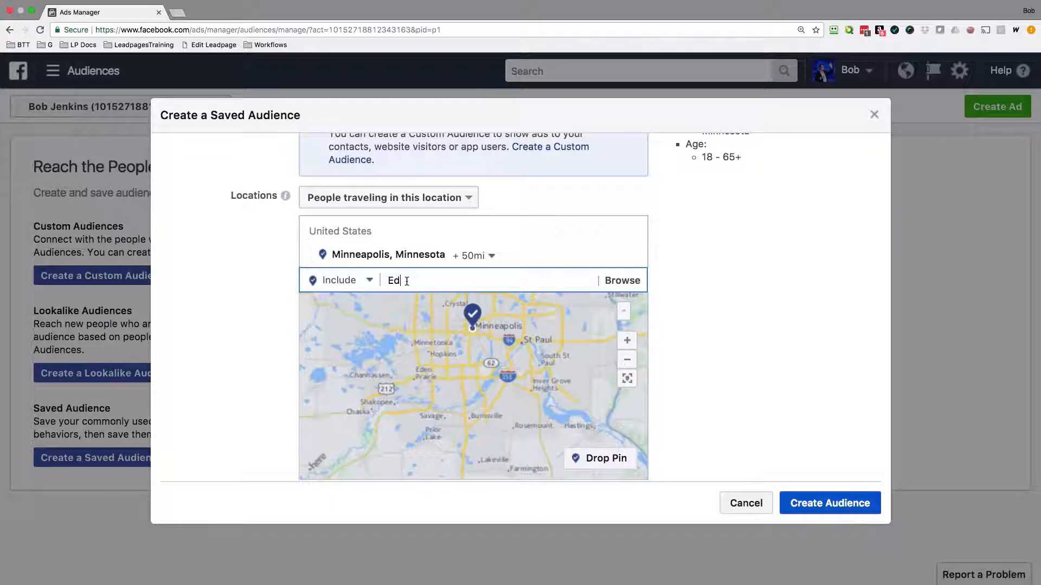
pyautogui.write('en Prairie')
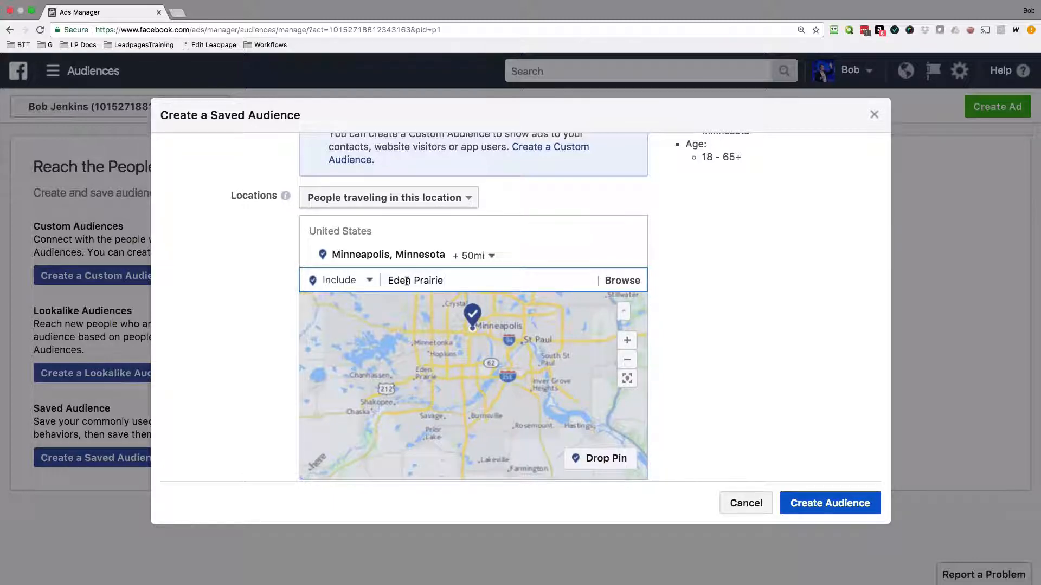
pyautogui.click(432, 303)
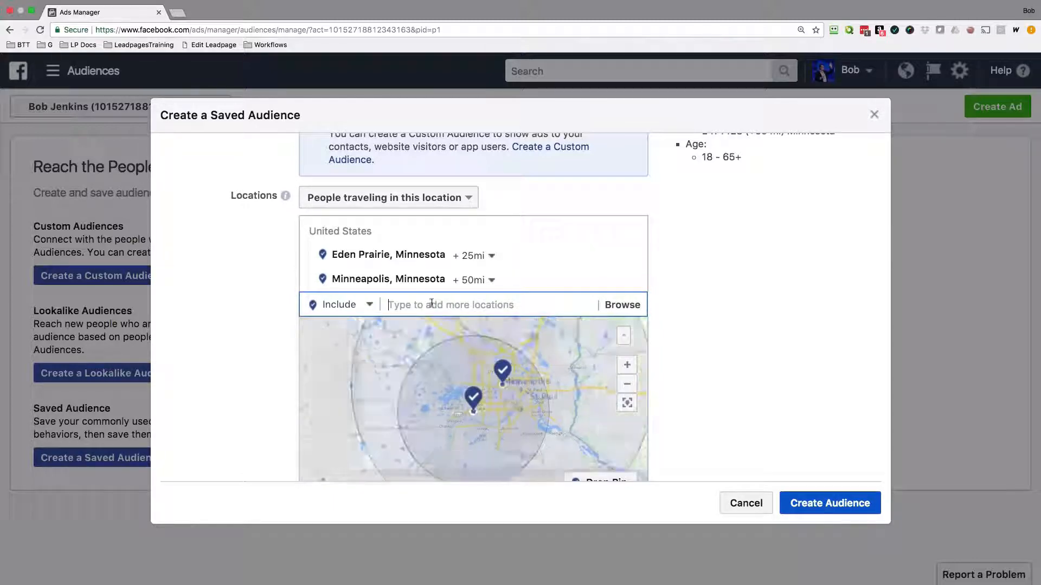
# Exclude Eden Prairie from the audience locations and set its excluded radius to 11 miles.
pyautogui.click(613, 258)
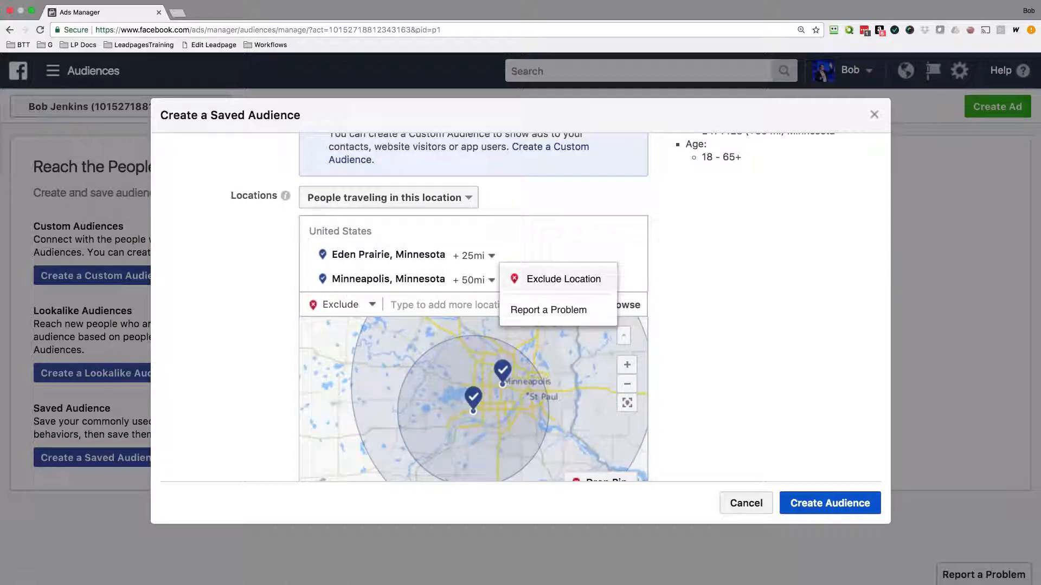
pyautogui.click(564, 279)
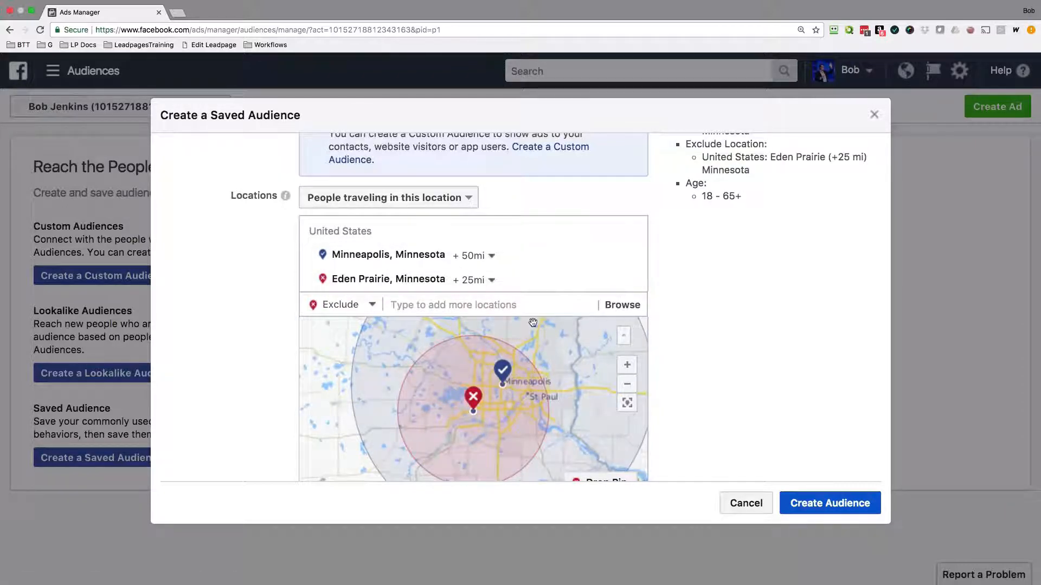
pyautogui.click(473, 279)
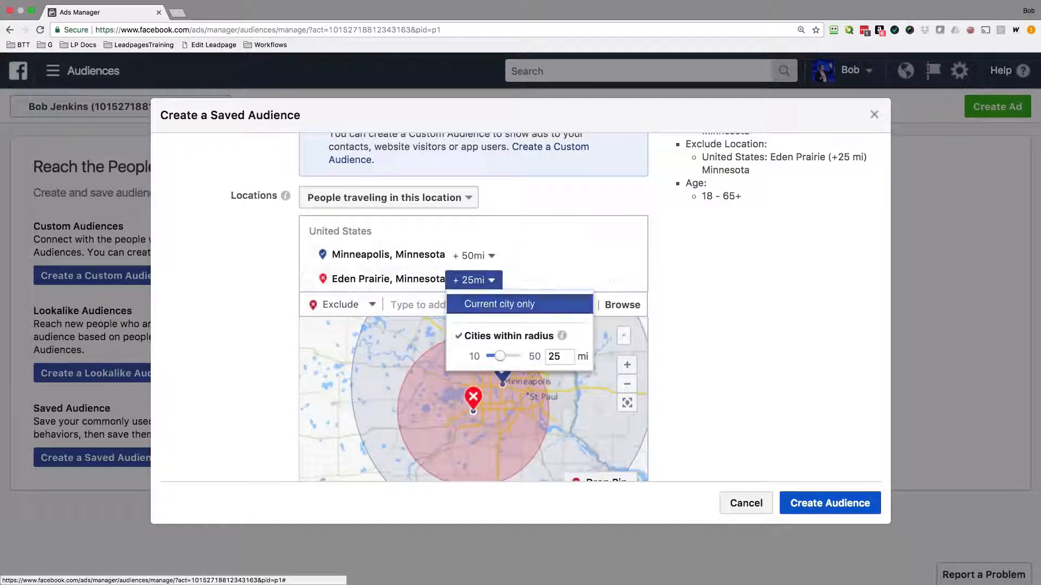
pyautogui.click(488, 356)
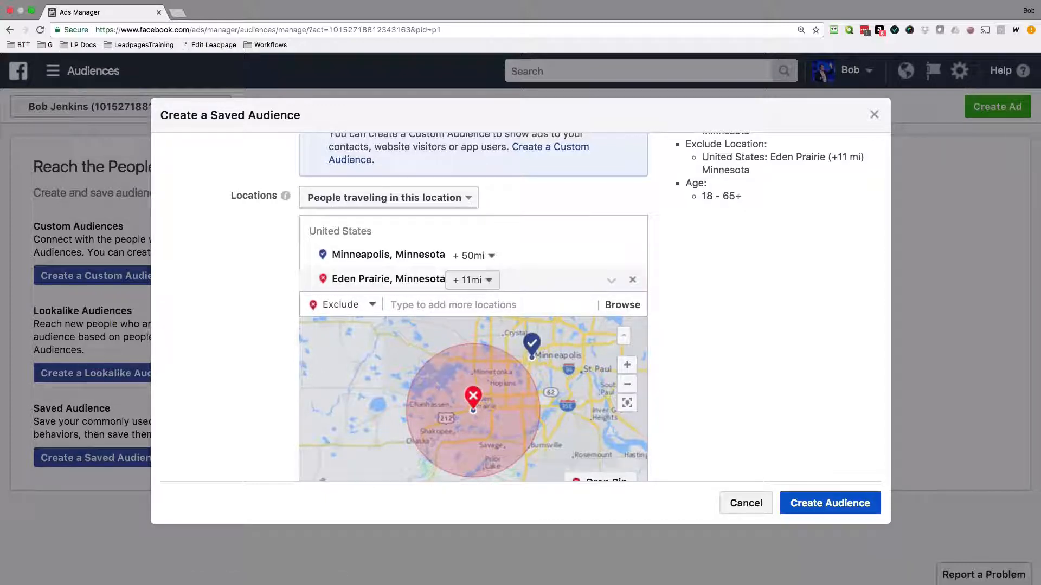
# Review the age, gender and language settings, and browse the Demographics categories for detailed targeting, including Financial.
pyautogui.scroll(-5, 282, 311)
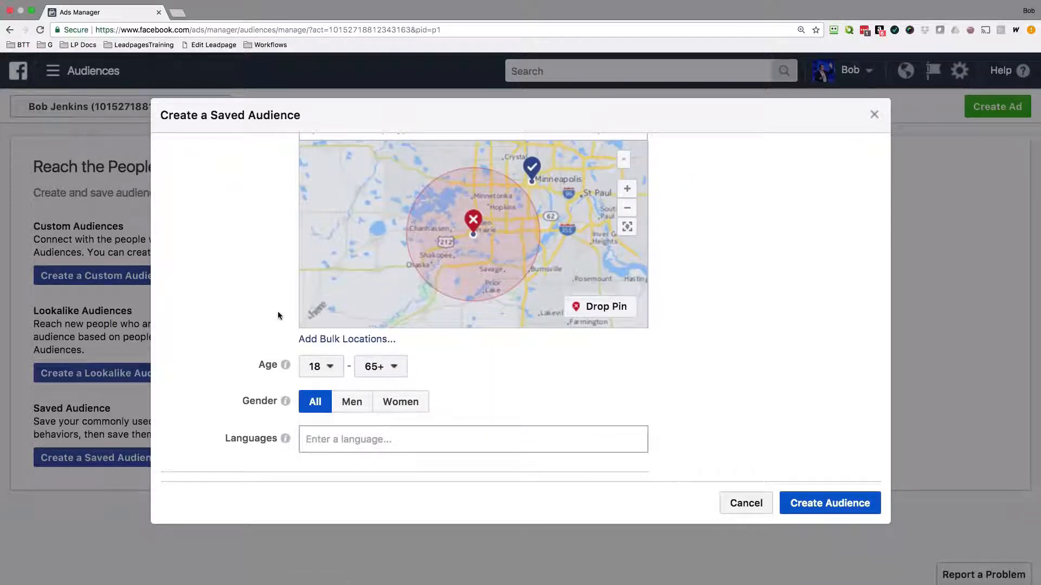
pyautogui.scroll(-3, 398, 373)
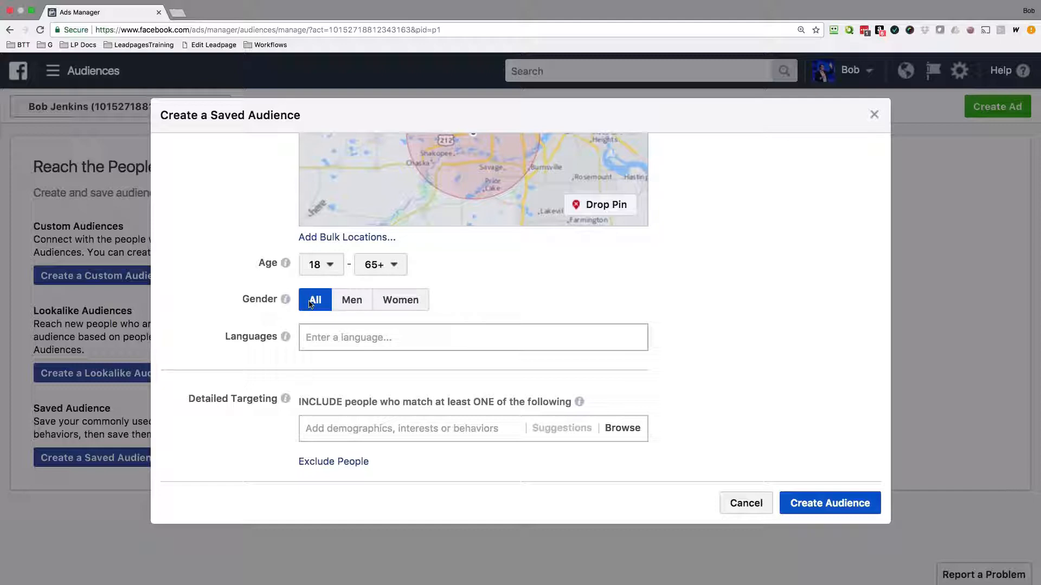
pyautogui.click(336, 337)
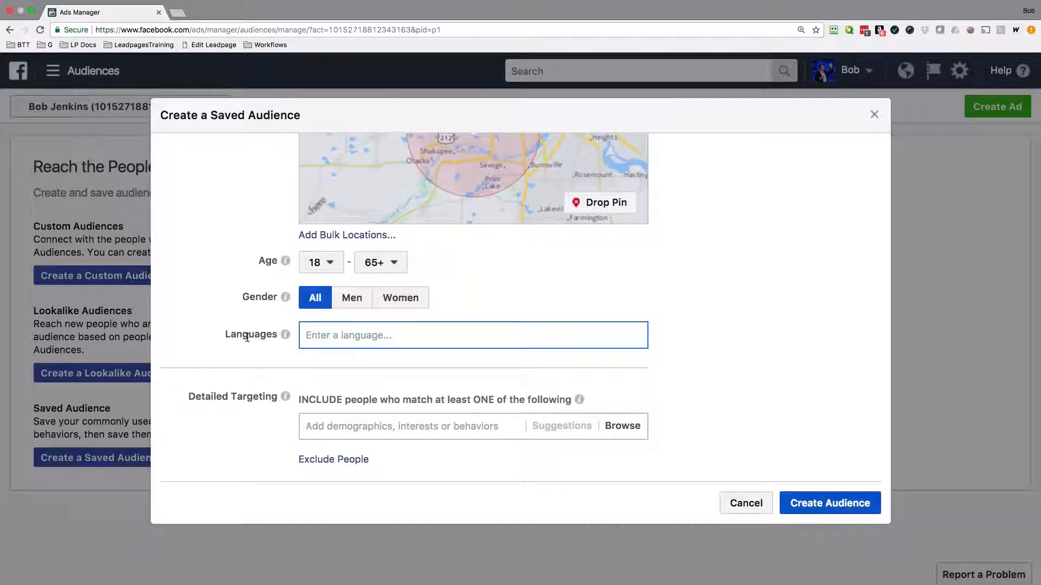
pyautogui.scroll(-2, 248, 337)
pyautogui.scroll(-1, 247, 338)
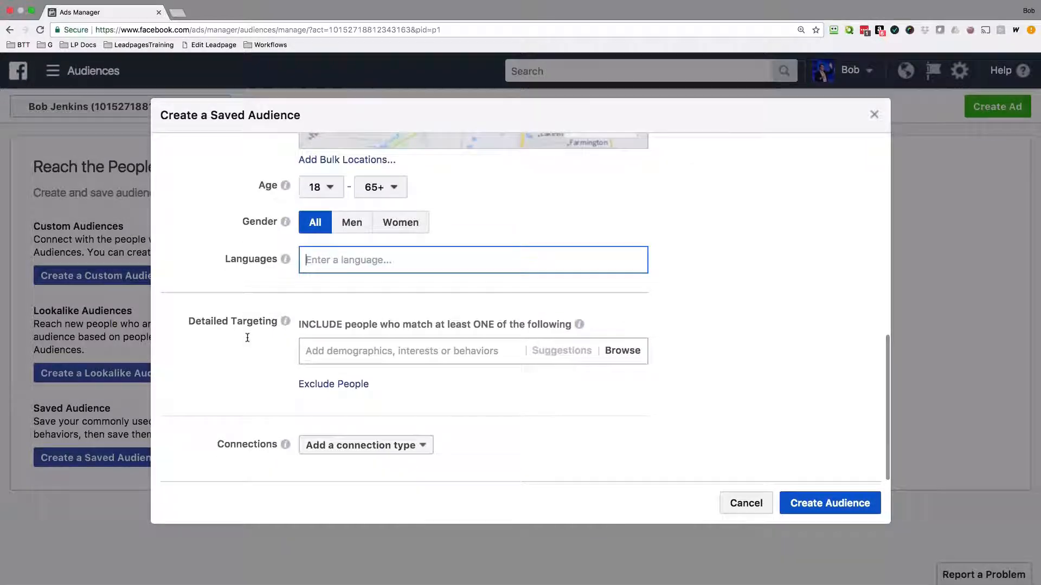
pyautogui.click(385, 350)
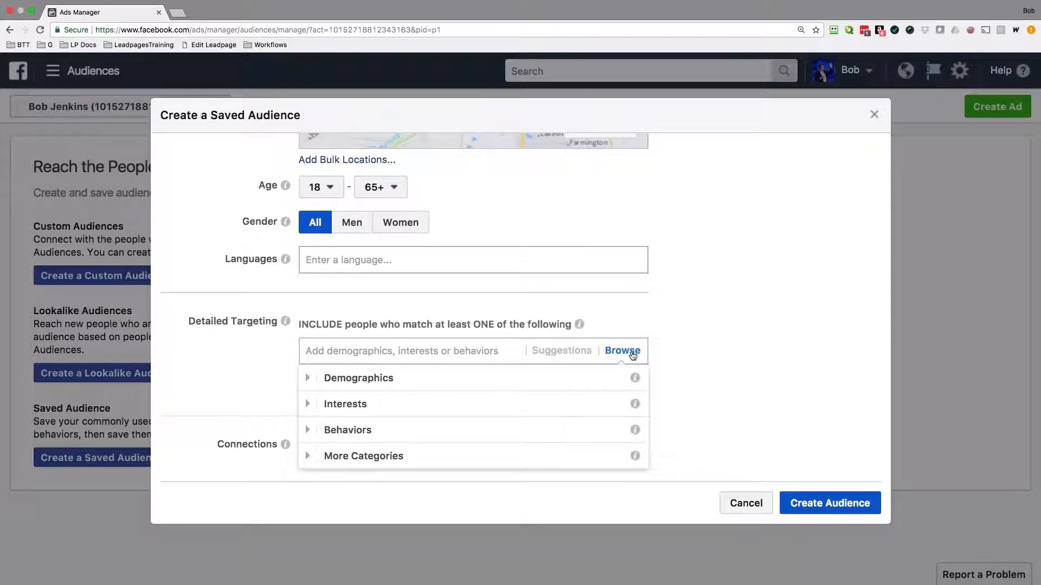
pyautogui.click(306, 378)
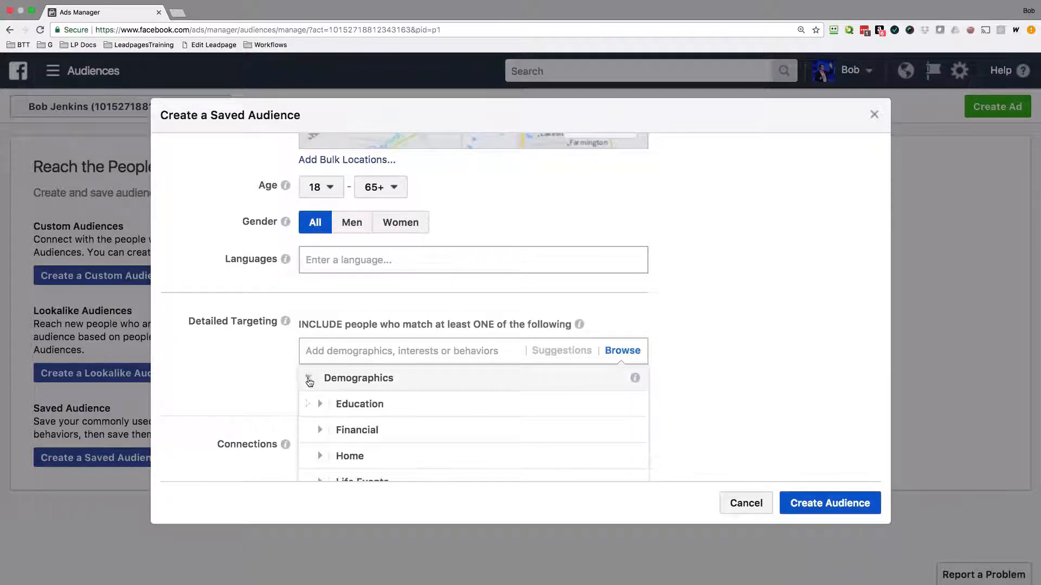
pyautogui.scroll(-1, 379, 386)
pyautogui.scroll(2, 344, 382)
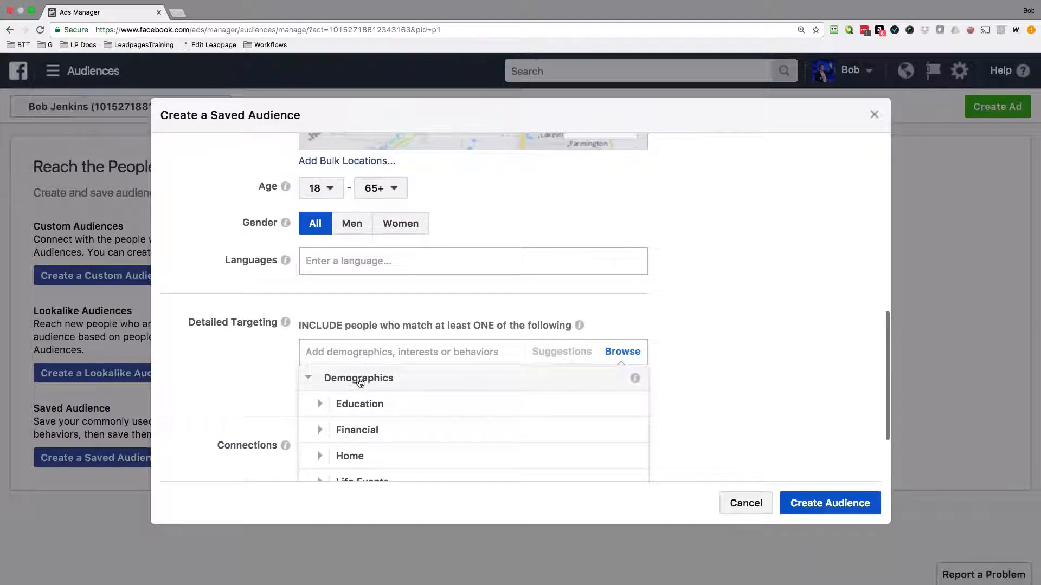
pyautogui.click(337, 431)
pyautogui.scroll(-2, 332, 432)
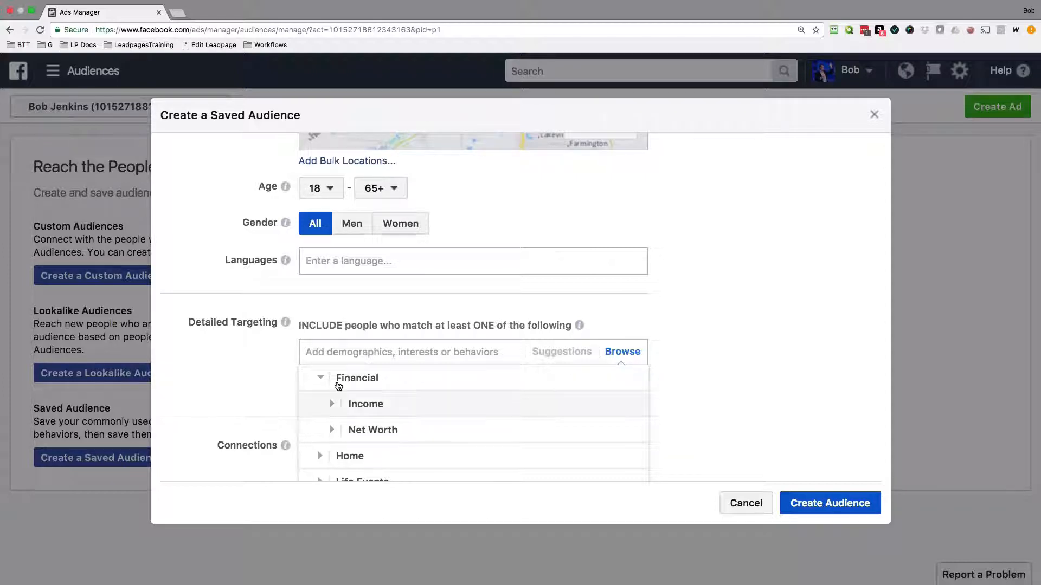
pyautogui.click(320, 377)
pyautogui.scroll(-3, 401, 411)
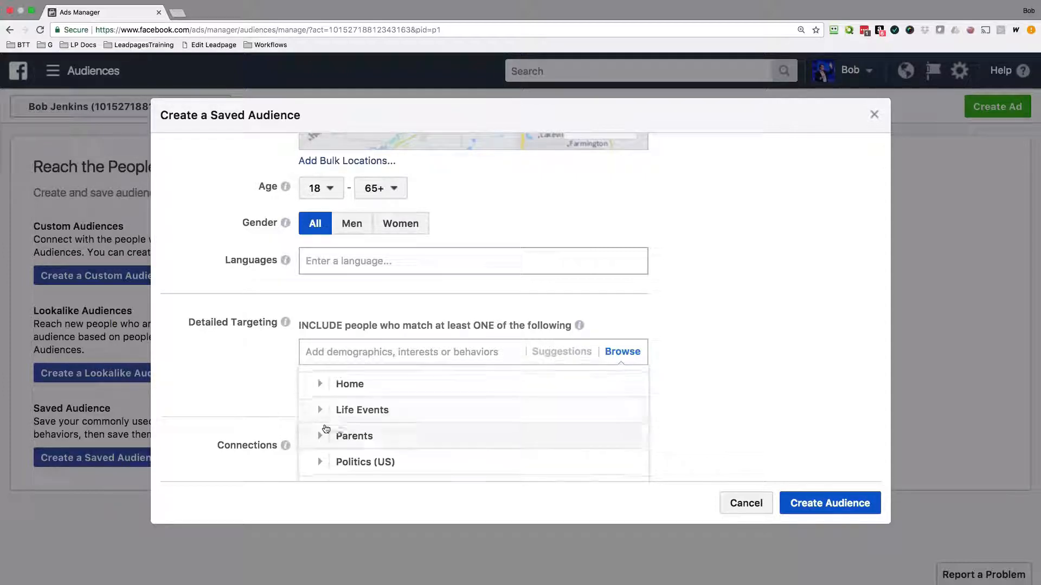
# Add Newly-engaged (6 months) from the Life Events demographics to the detailed targeting.
pyautogui.click(436, 410)
pyautogui.scroll(-1, 439, 421)
pyautogui.scroll(-5, 439, 420)
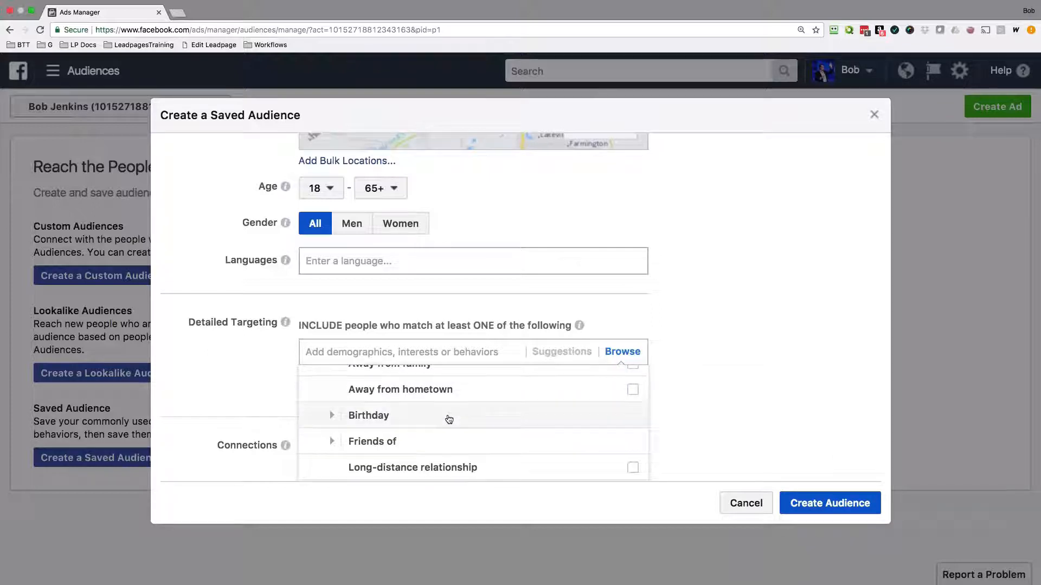
pyautogui.scroll(-2, 449, 419)
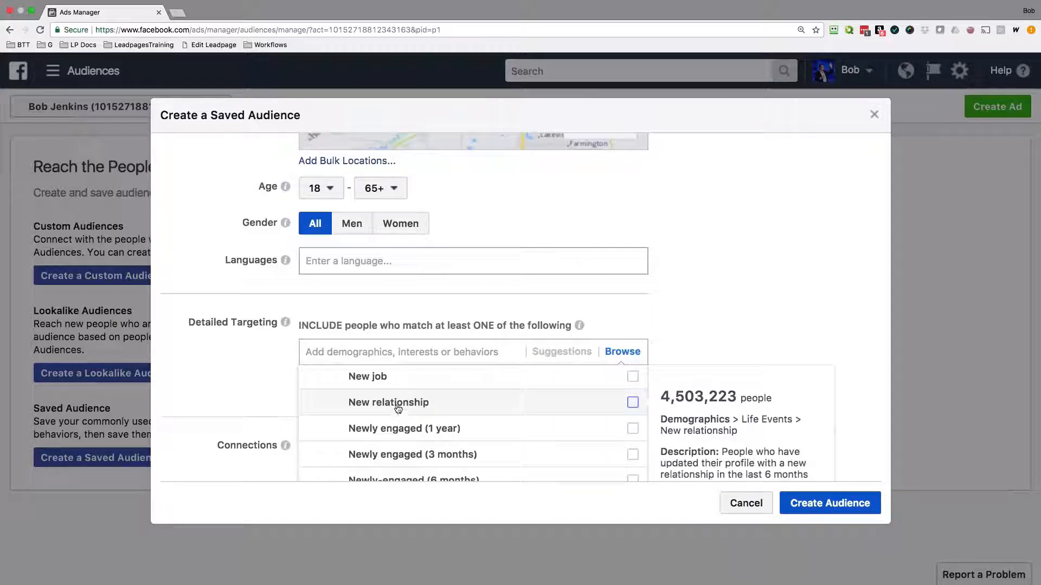
pyautogui.scroll(-3, 442, 421)
pyautogui.scroll(-1, 432, 413)
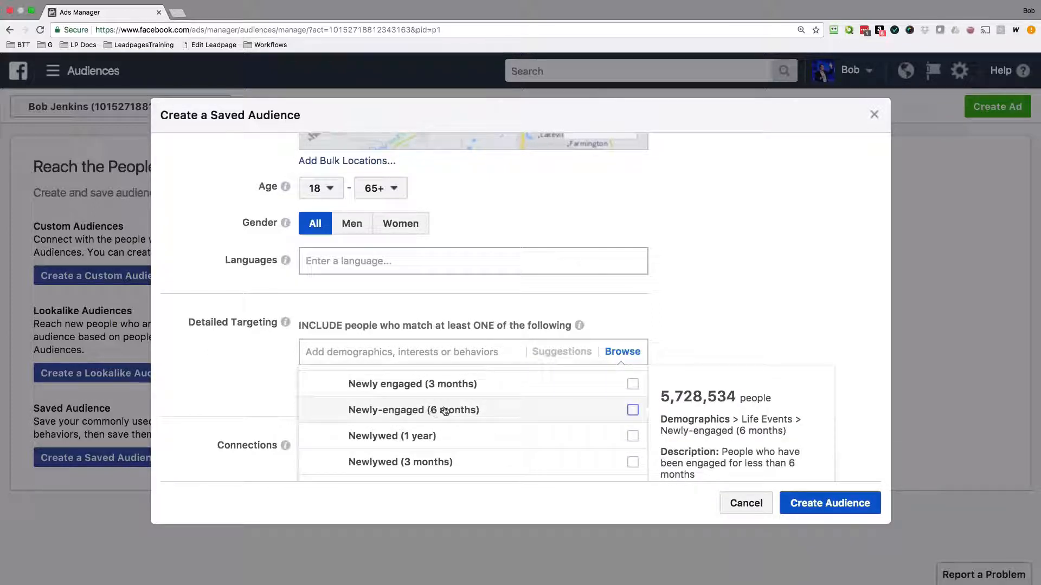
pyautogui.click(630, 411)
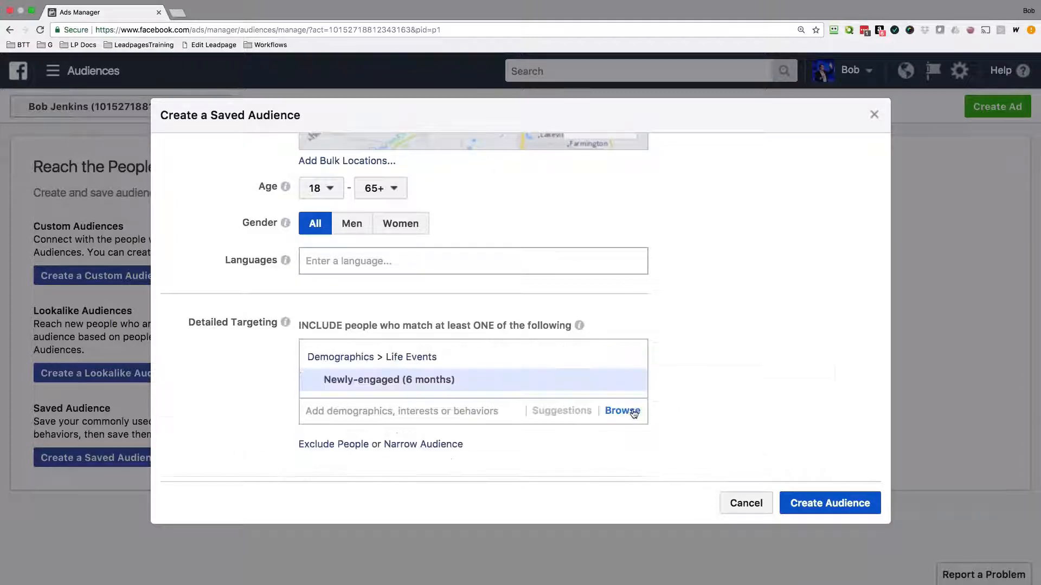
# Review the potential reach and audience details, and browse the suggested options and Behaviors categories for detailed targeting.
pyautogui.moveTo(544, 378)
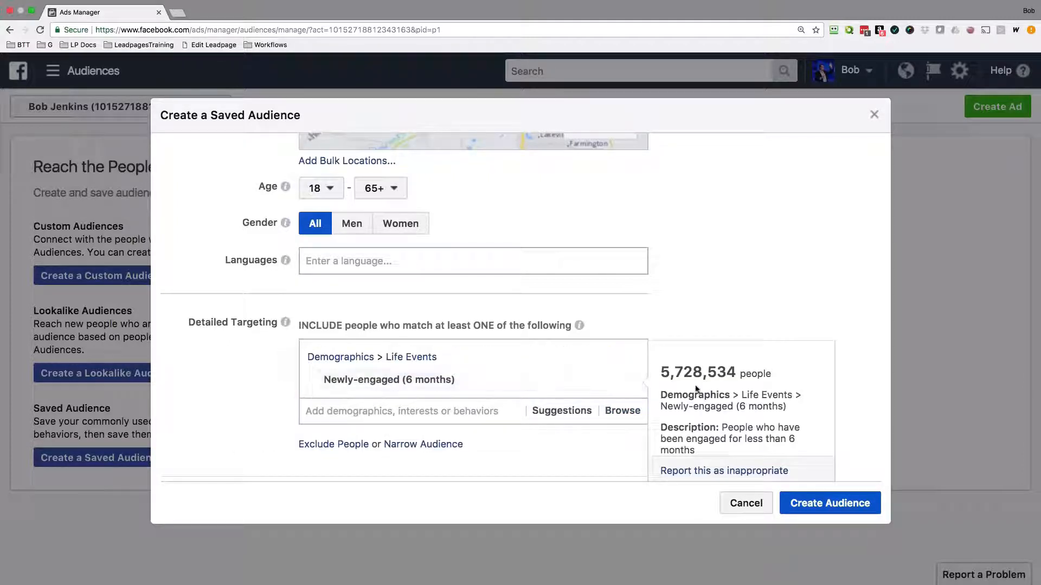
pyautogui.scroll(10, 764, 307)
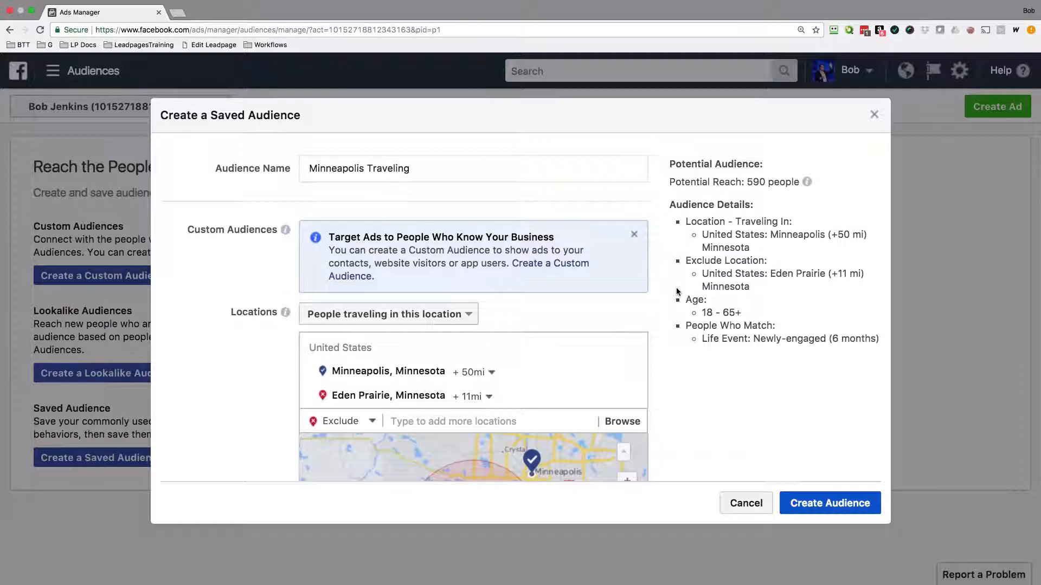
pyautogui.scroll(-3, 675, 291)
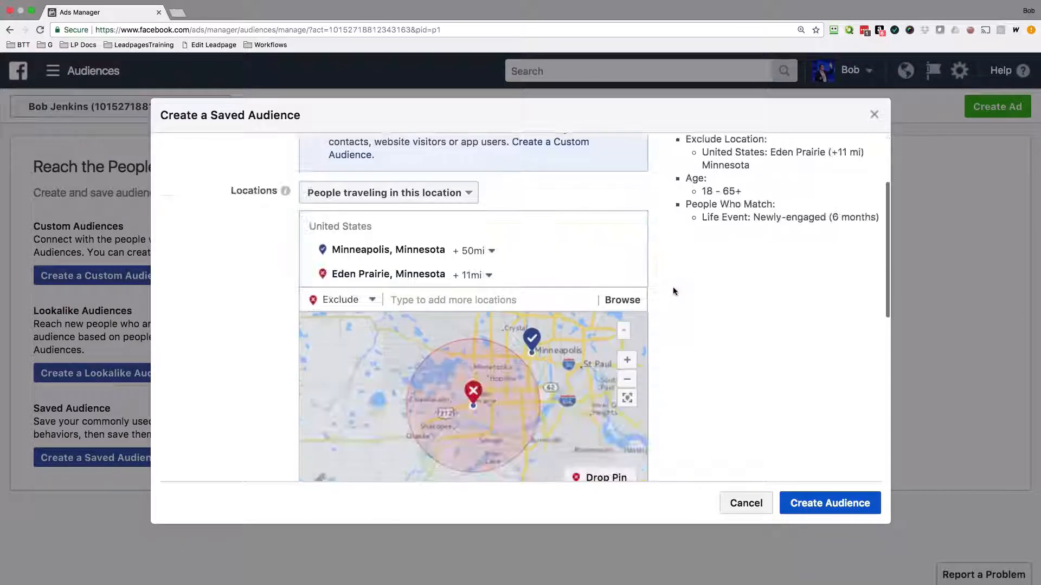
pyautogui.scroll(-10, 673, 288)
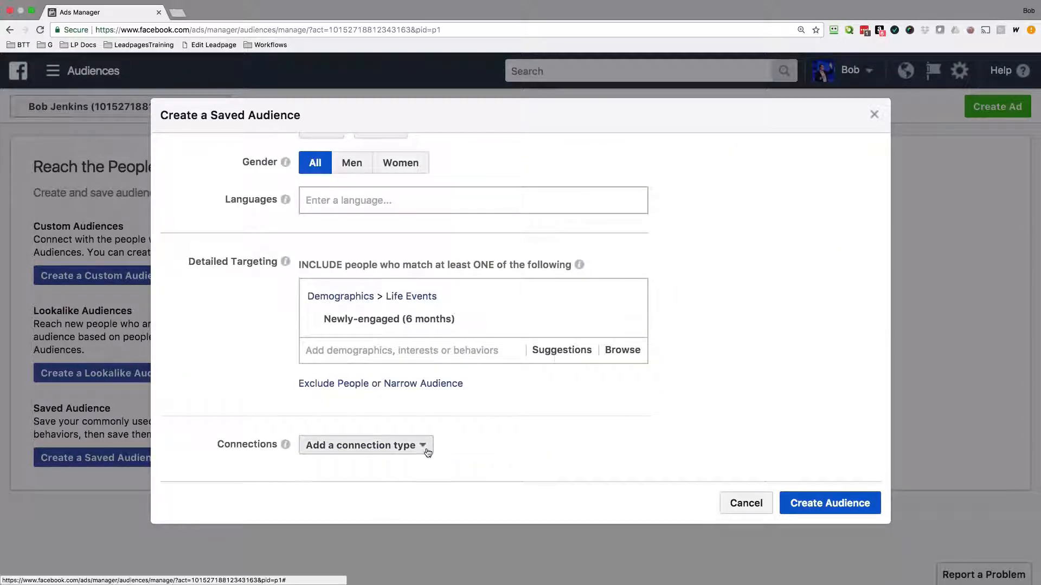
pyautogui.click(441, 355)
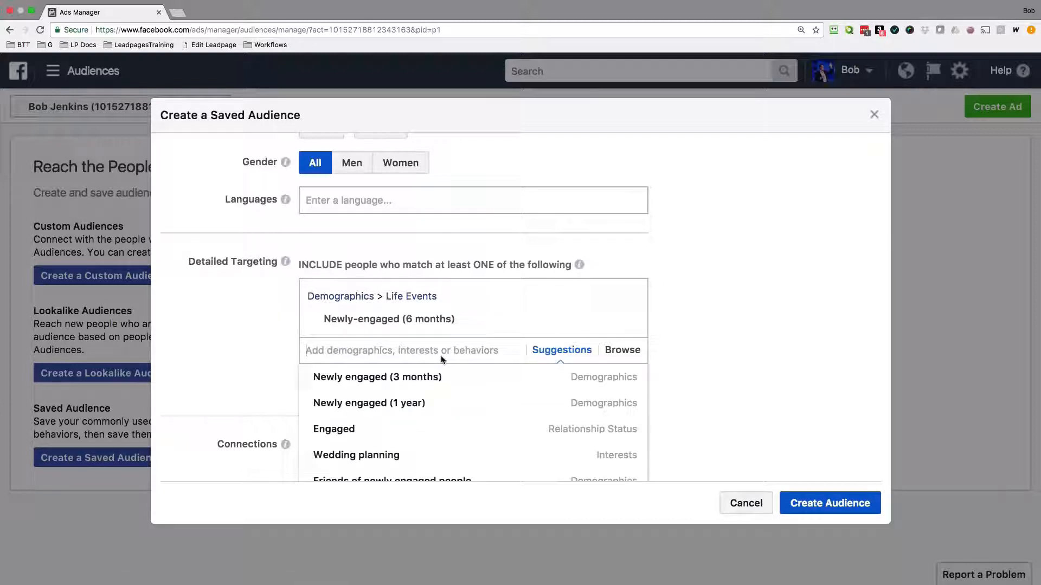
pyautogui.click(622, 351)
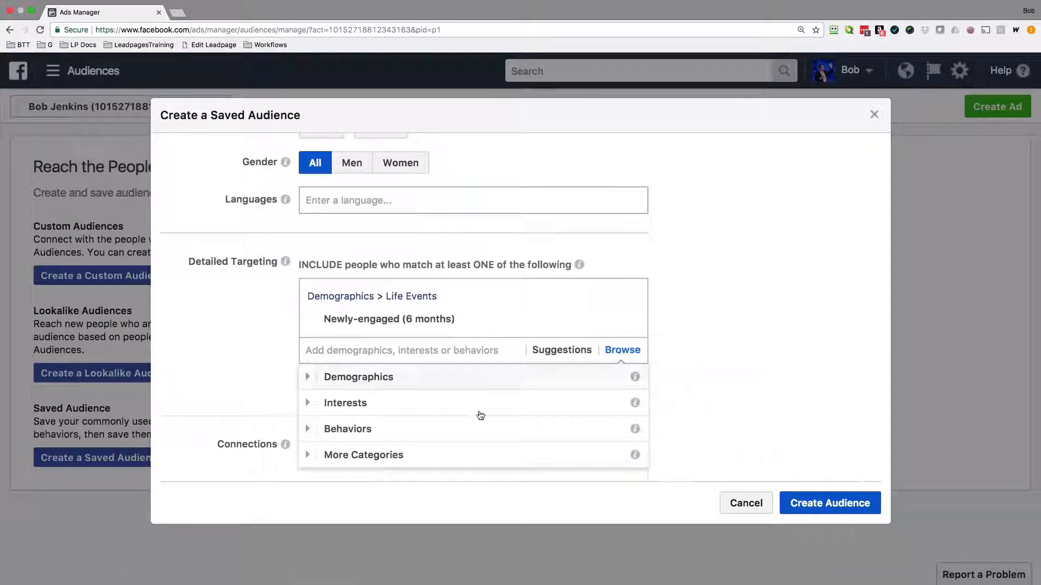
pyautogui.click(347, 429)
pyautogui.scroll(-3, 385, 425)
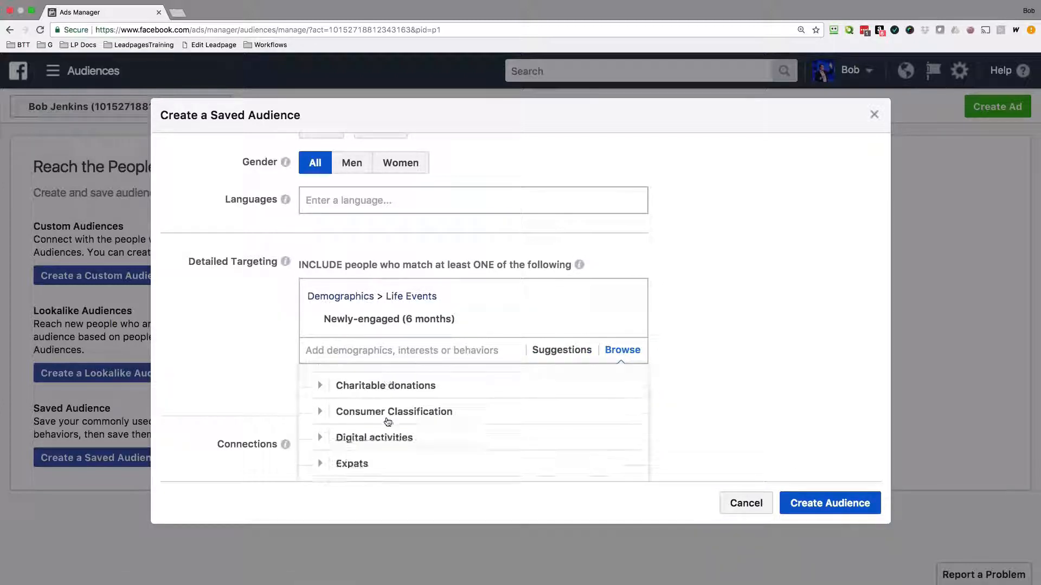
pyautogui.scroll(-5, 387, 421)
pyautogui.click(274, 388)
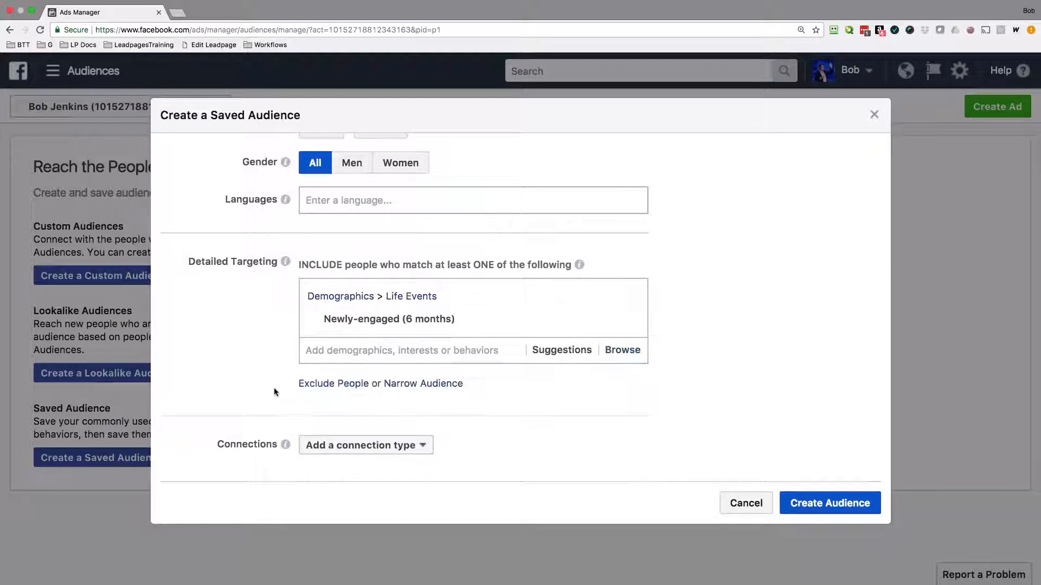
# Examine the connection types available for Facebook Pages, apps and events without adding one.
pyautogui.click(422, 446)
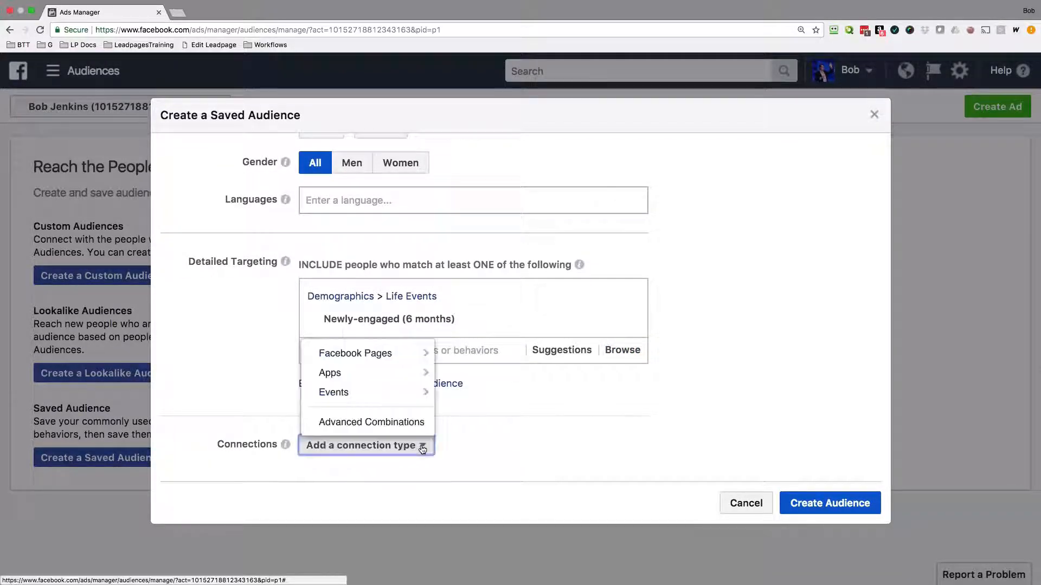
pyautogui.moveTo(416, 356)
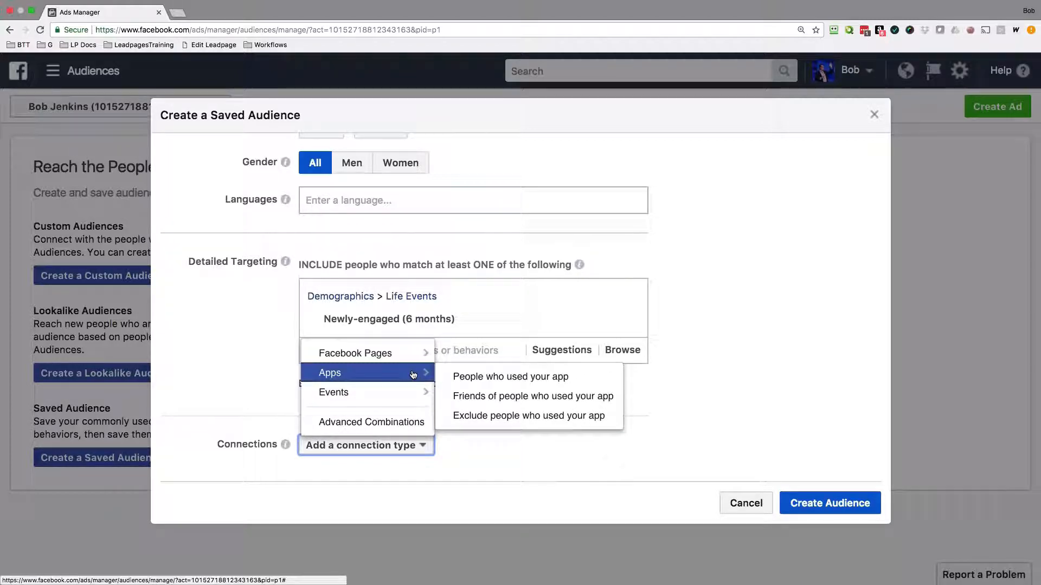
pyautogui.moveTo(407, 400)
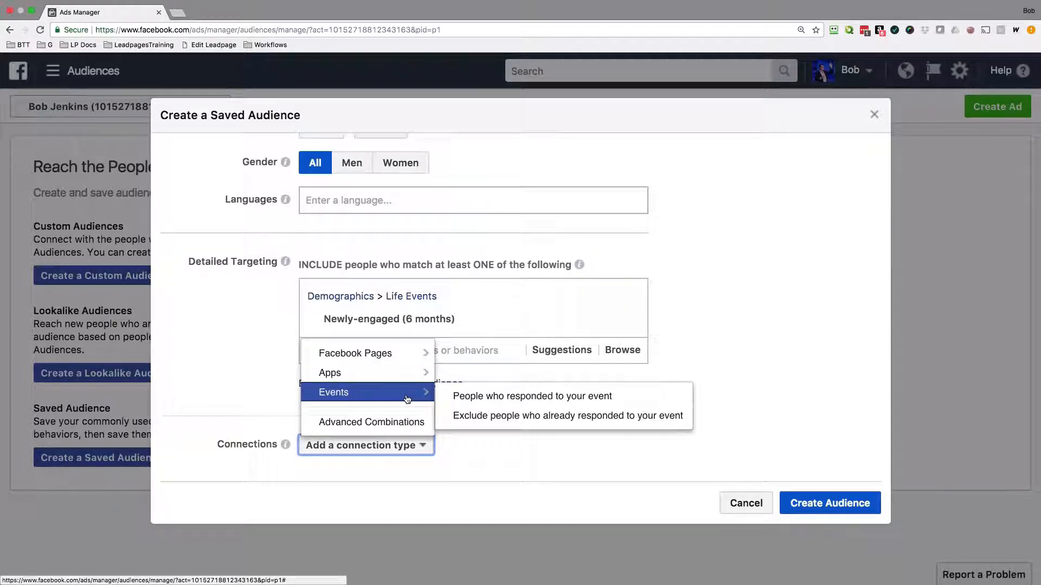
pyautogui.click(271, 390)
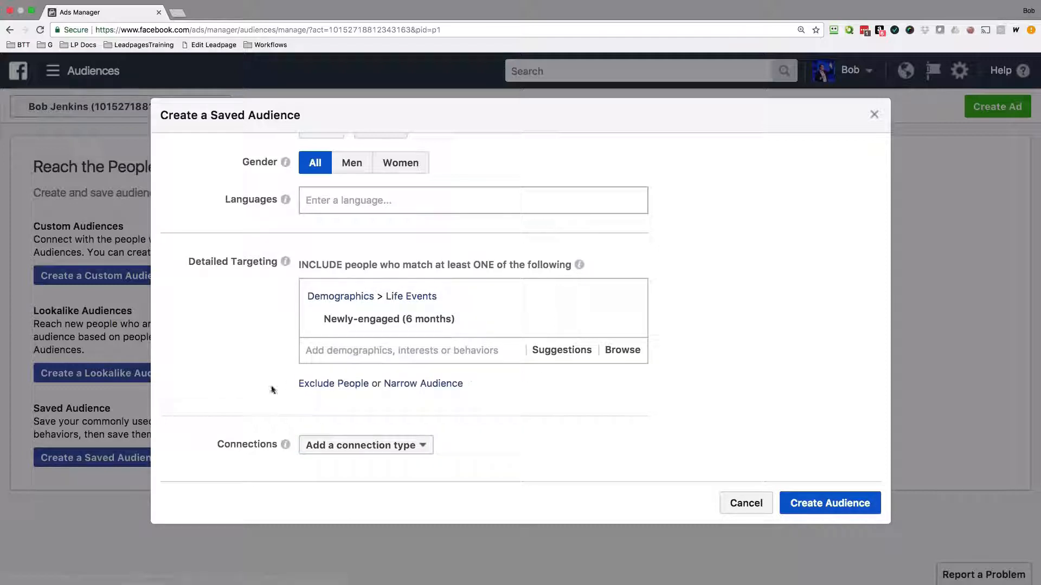
# Remove the excluded Eden Prairie location and create the saved audience under the name Minneapolis Traveling.
pyautogui.scroll(15, 708, 400)
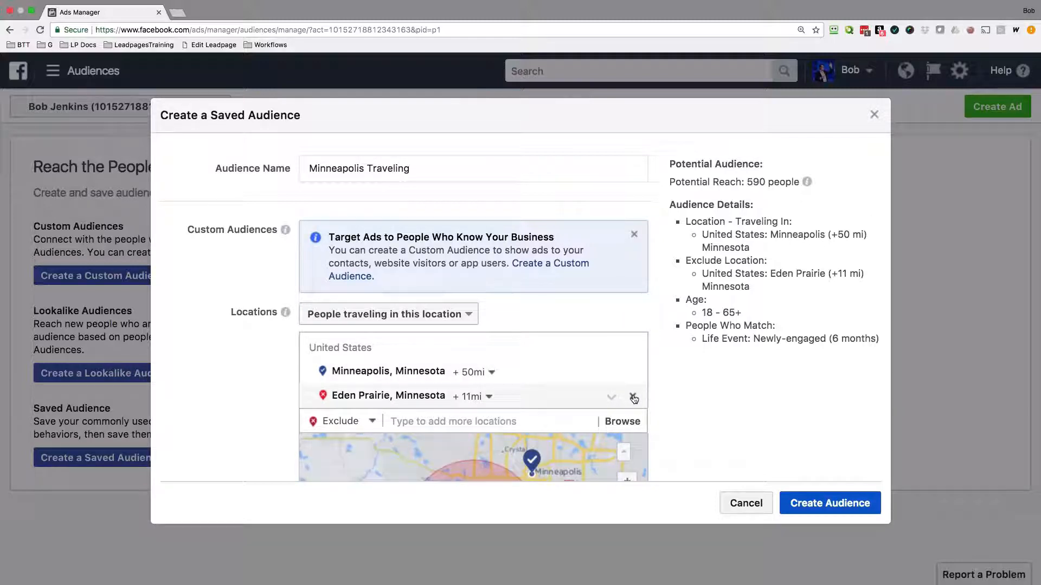
pyautogui.click(632, 397)
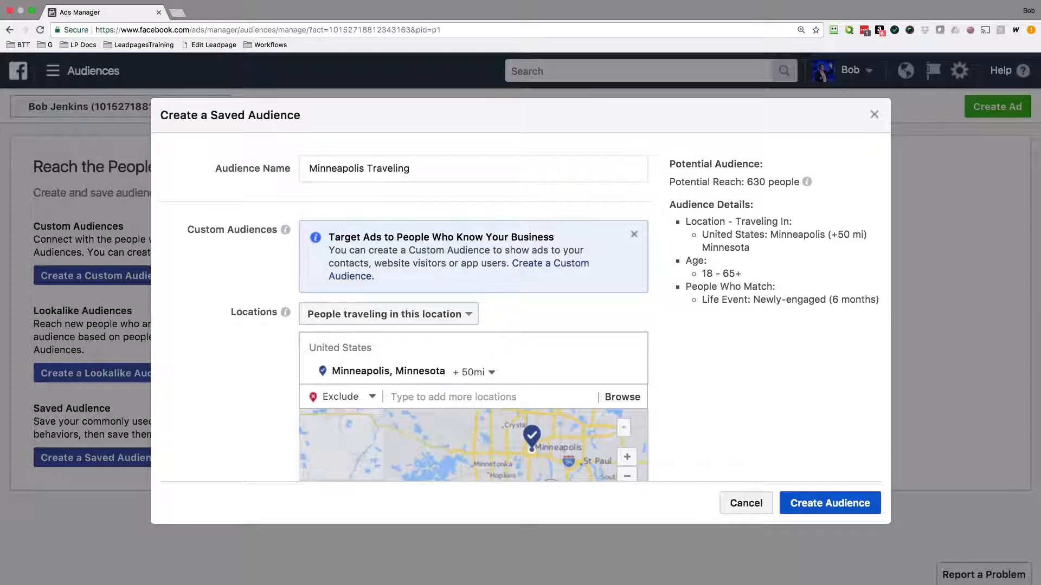
pyautogui.click(466, 169)
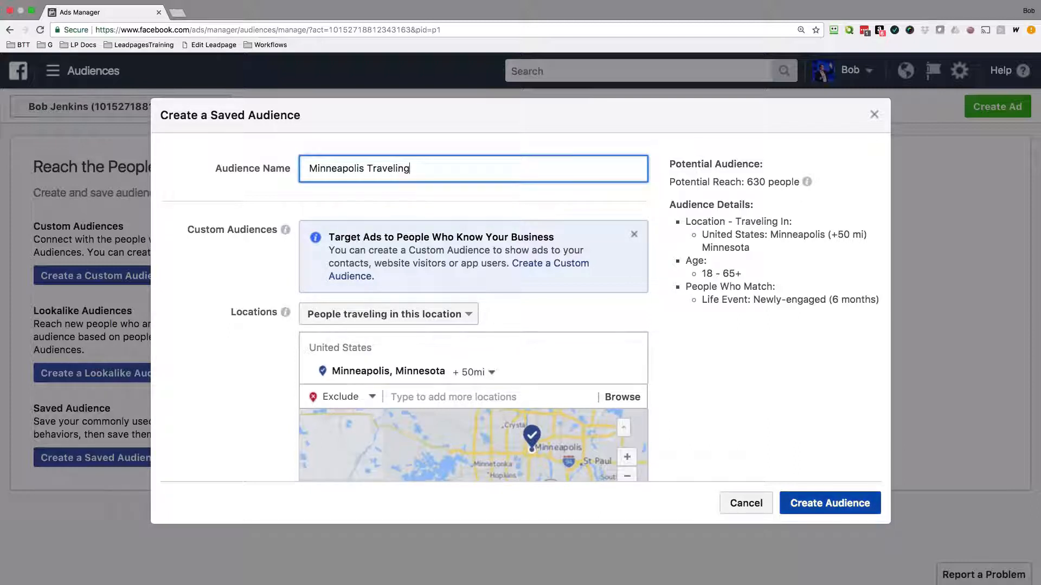
pyautogui.click(819, 506)
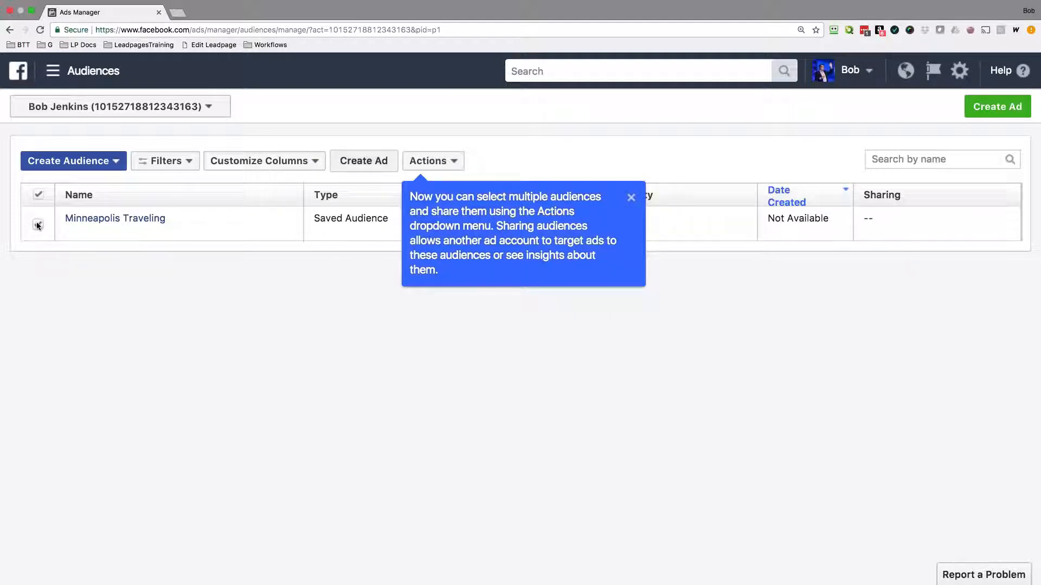
# Check the actions available for the Minneapolis Traveling audience, and reopen Audiences from the full list of tools.
pyautogui.click(431, 161)
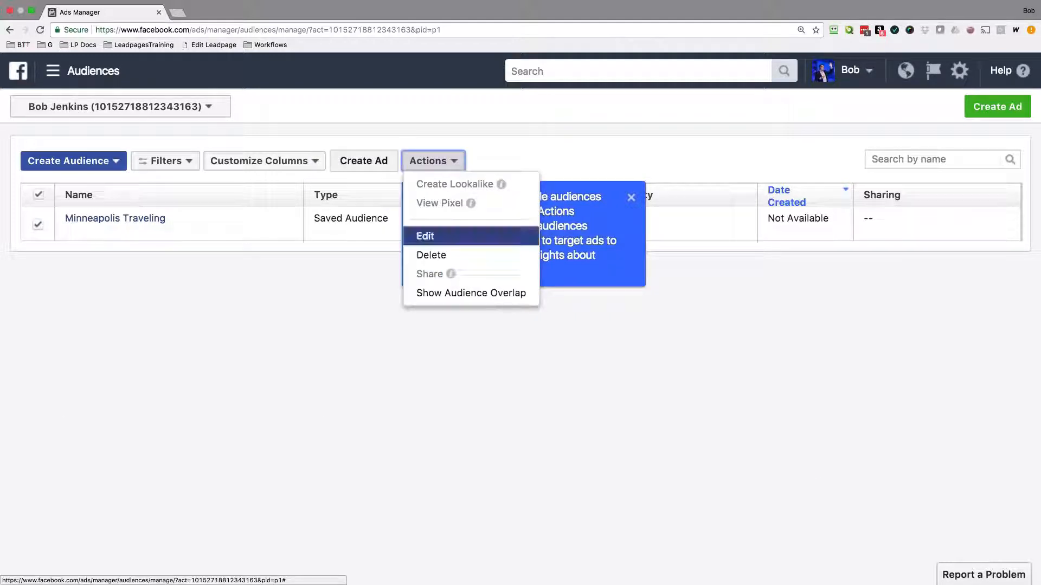
pyautogui.click(425, 235)
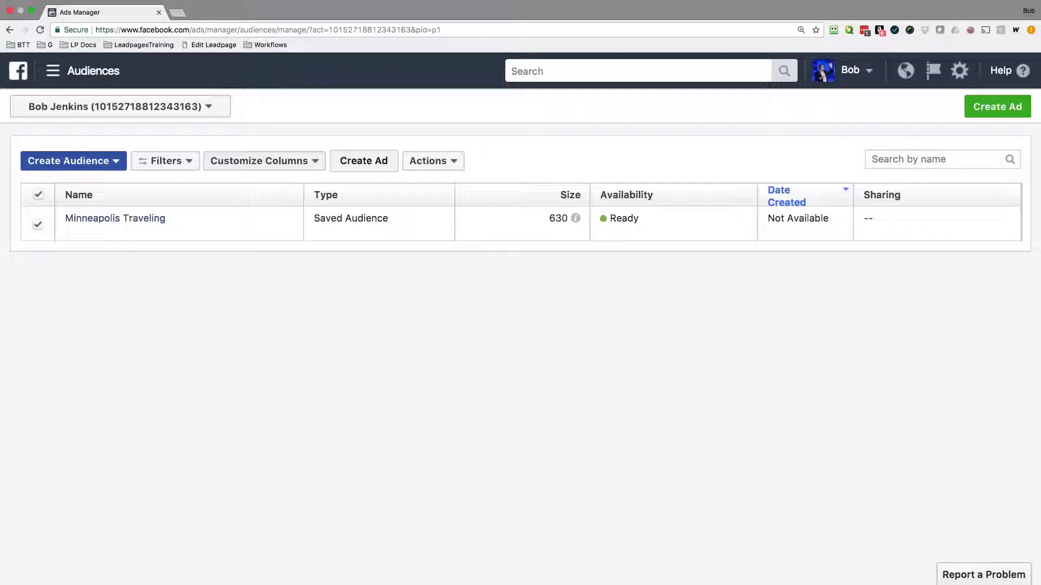
pyautogui.click(59, 75)
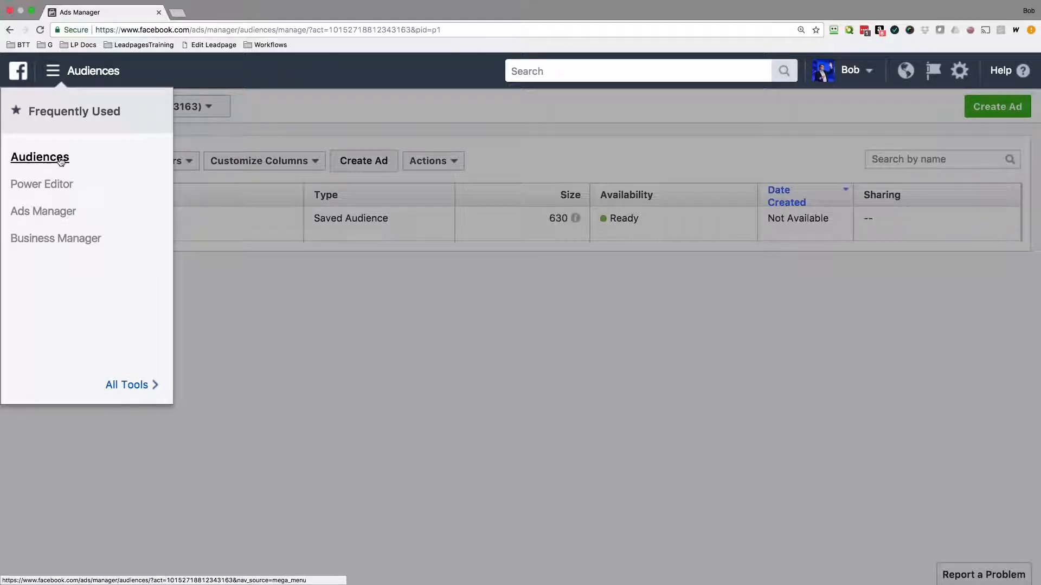
pyautogui.moveTo(139, 387)
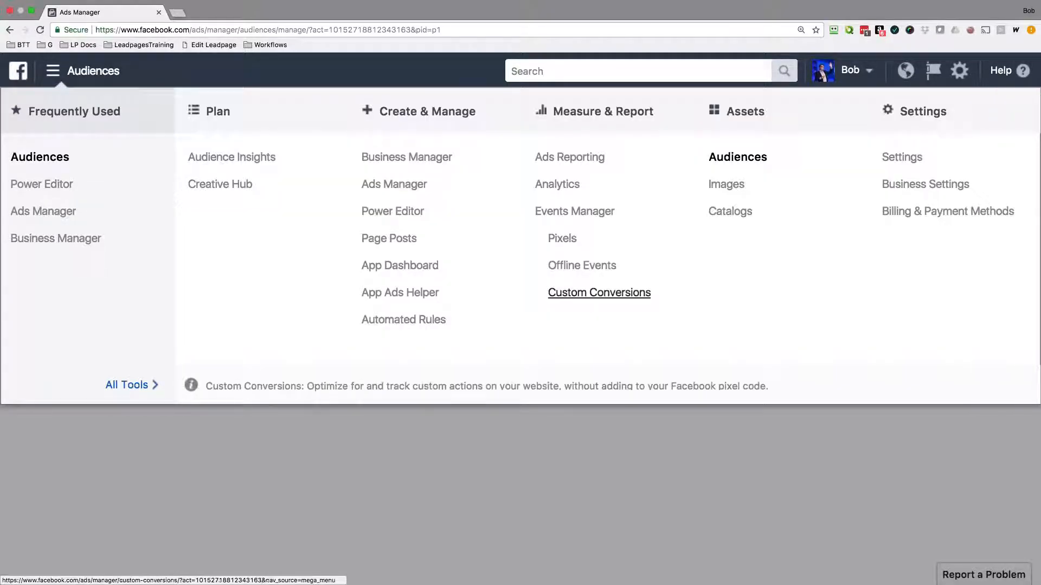
pyautogui.click(747, 161)
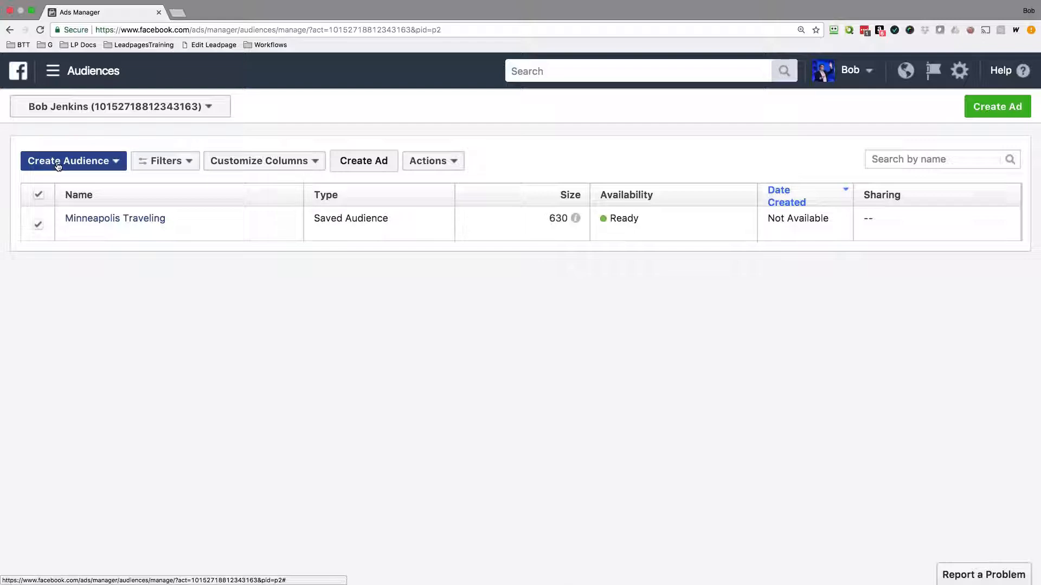
# Start a new custom audience, look over the source options, and choose Website Traffic as its source.
pyautogui.click(117, 165)
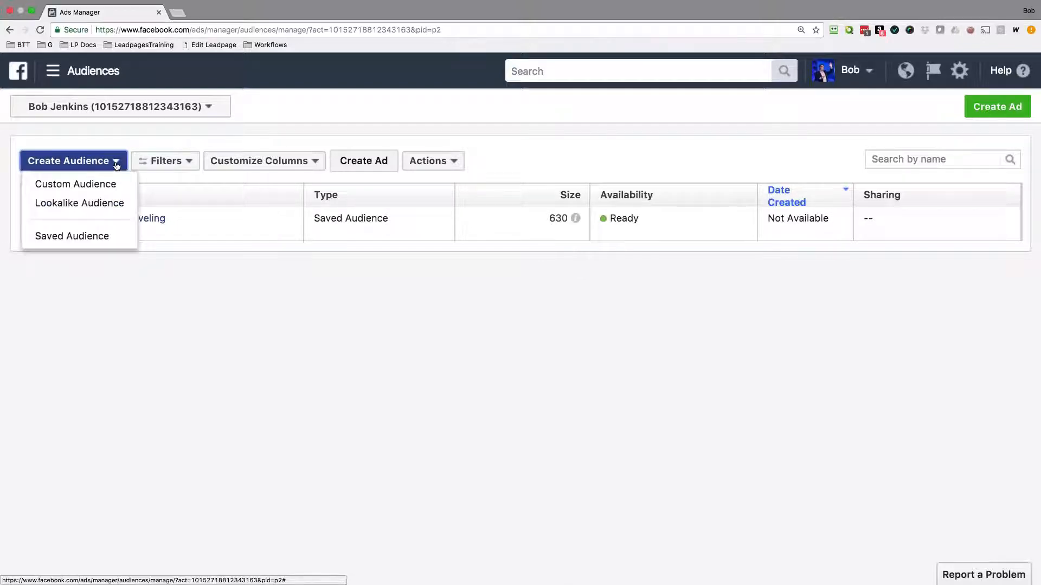
pyautogui.click(108, 186)
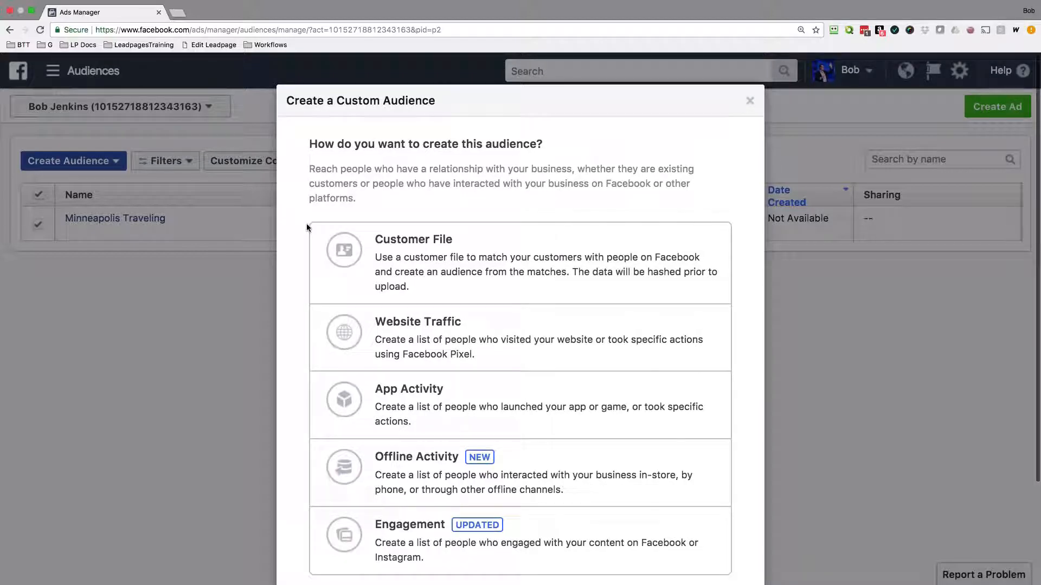
pyautogui.scroll(-3, 307, 223)
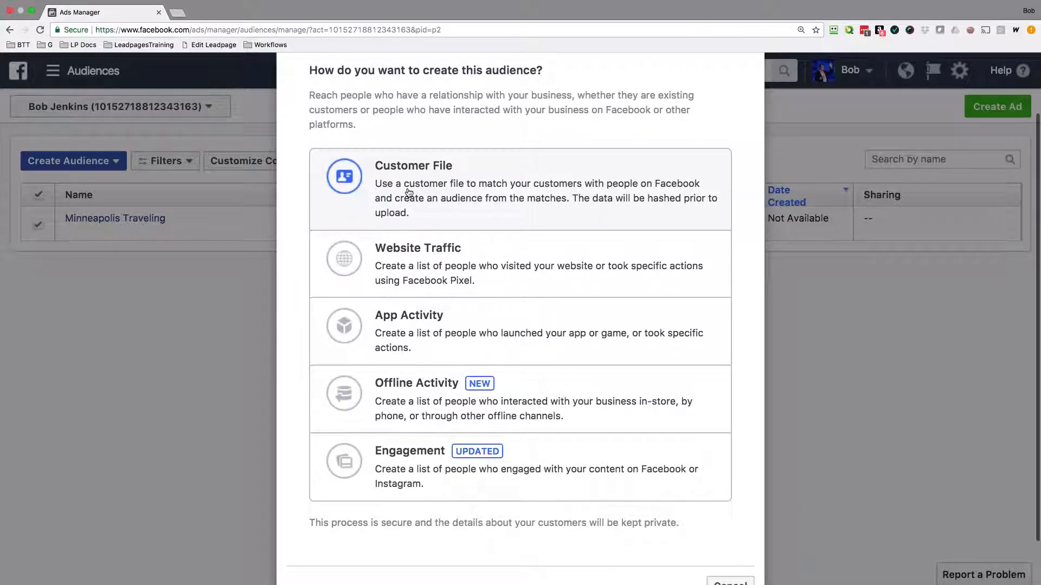
pyautogui.scroll(-1, 413, 227)
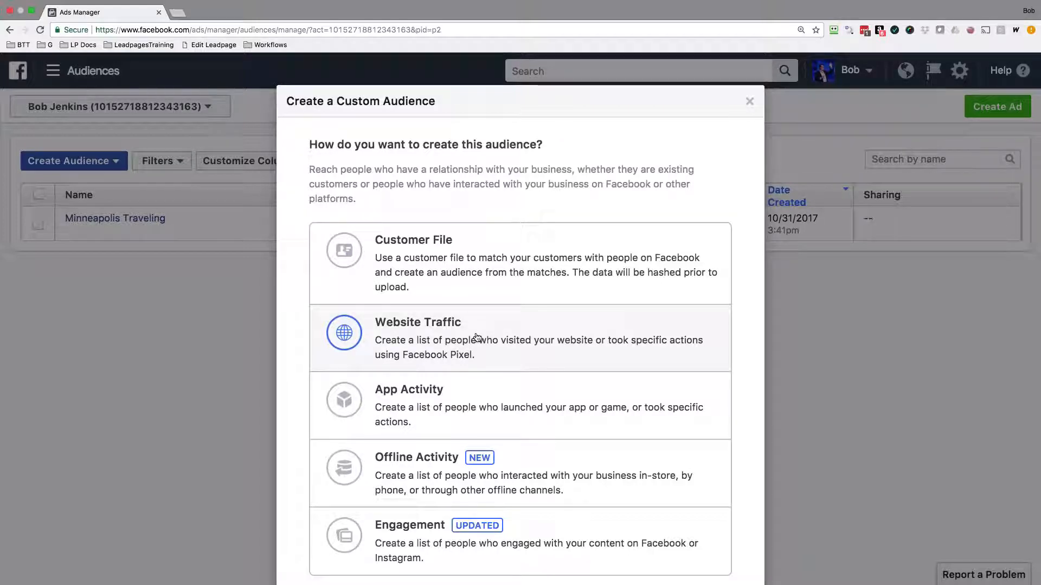
pyautogui.click(477, 337)
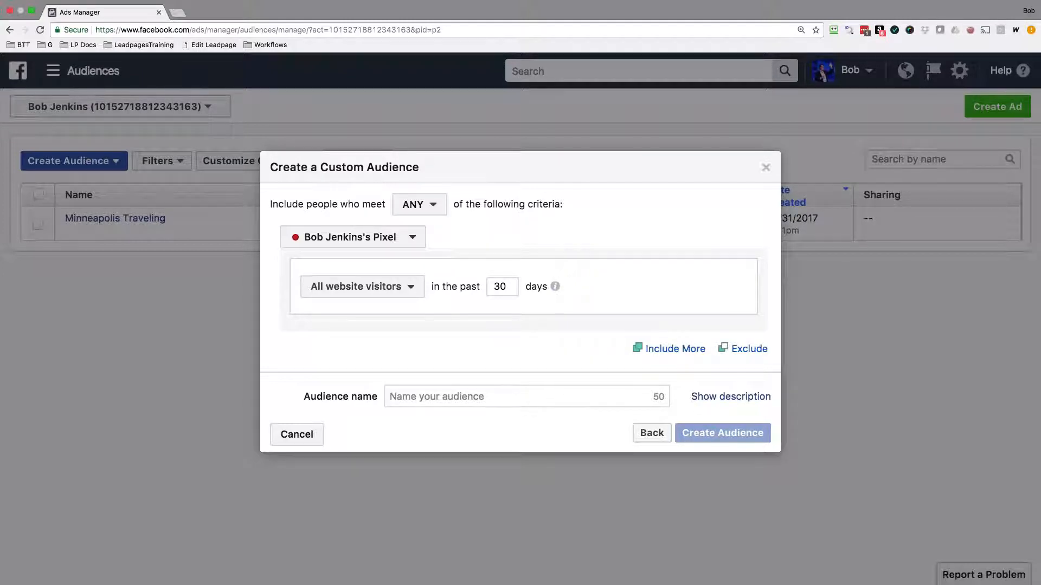
# Check the selected pixel and the retention limit, and set the all website visitors criterion to the past 180 days.
pyautogui.click(352, 238)
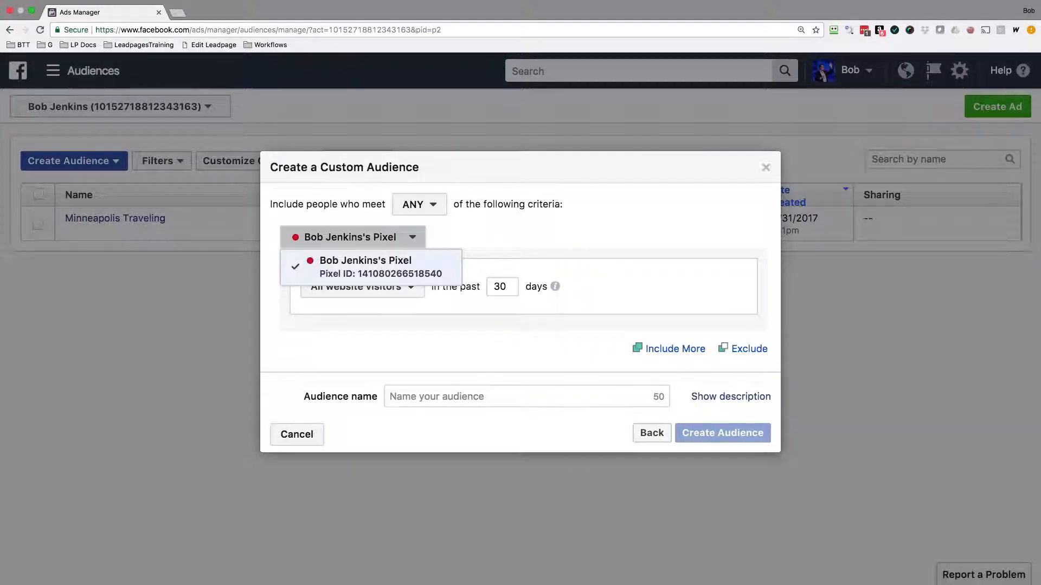
pyautogui.click(421, 244)
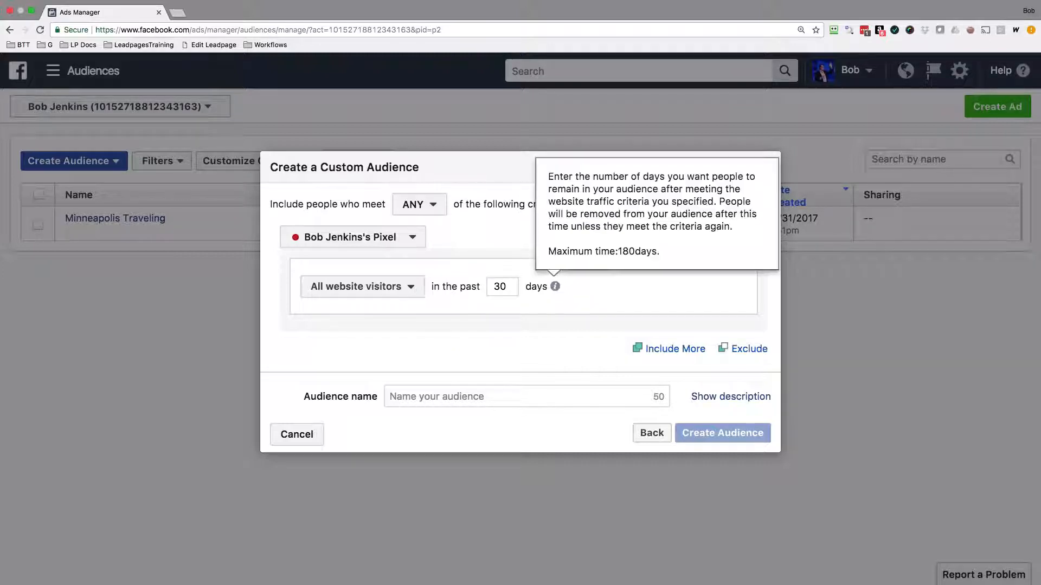
pyautogui.moveTo(554, 287)
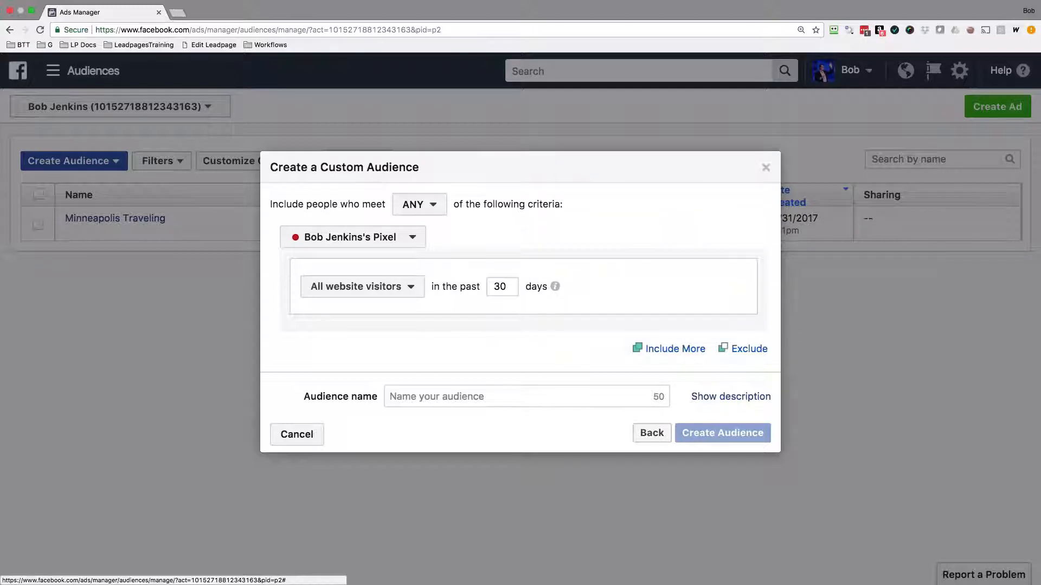
pyautogui.doubleClick(499, 287)
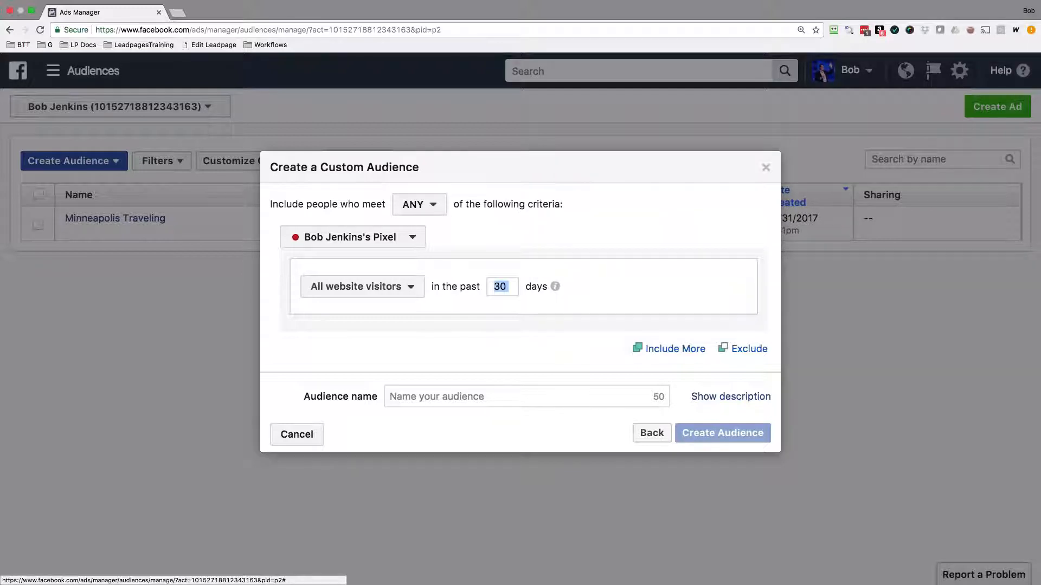
pyautogui.click(494, 286)
pyautogui.moveTo(494, 286); pyautogui.dragTo(505, 287)
pyautogui.write('180')
# Try the criterion for people who visited specific web pages, and return it to All website visitors.
pyautogui.click(412, 288)
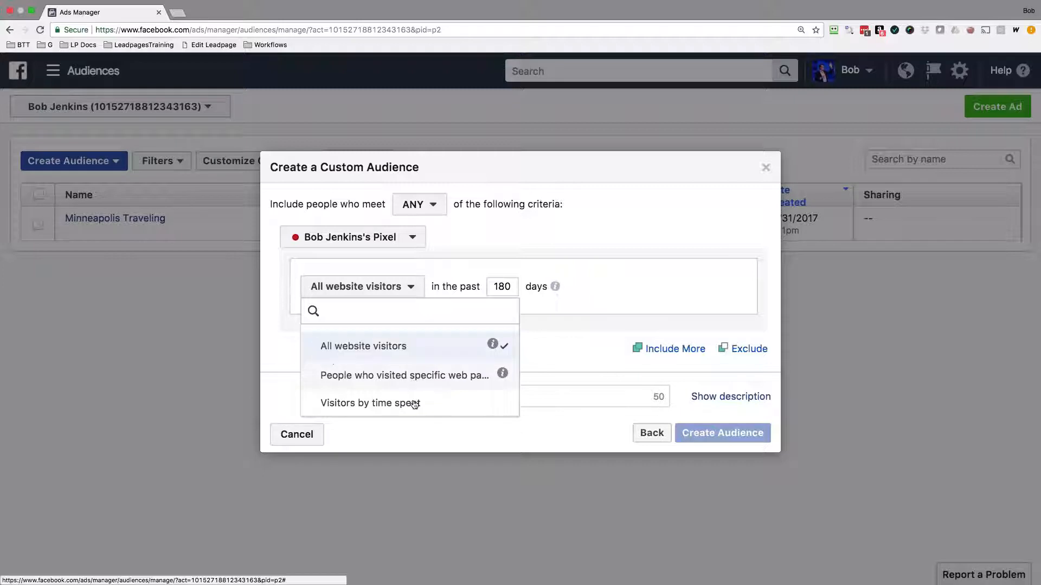
pyautogui.click(413, 379)
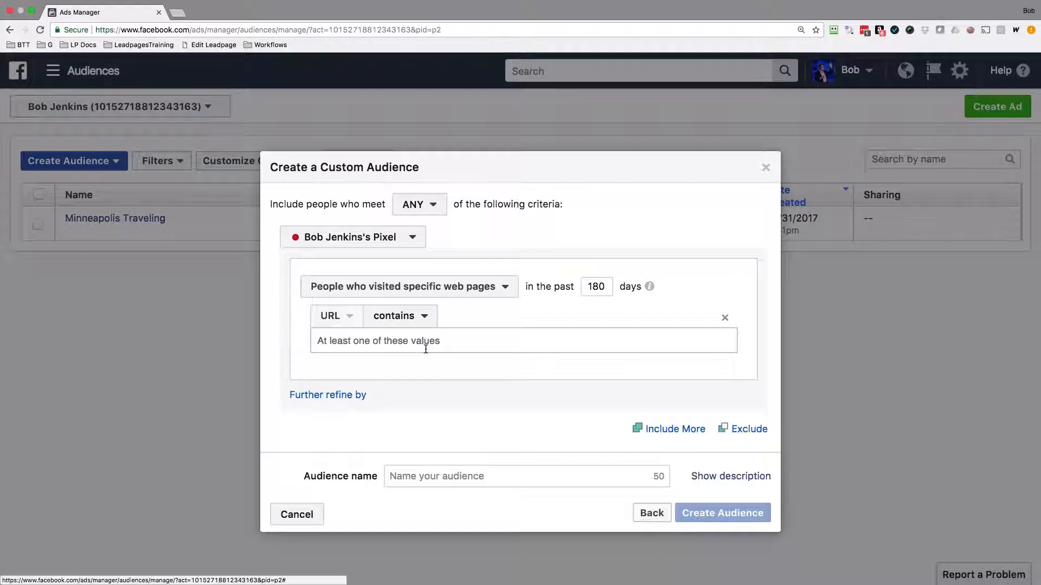
pyautogui.click(461, 286)
pyautogui.click(365, 346)
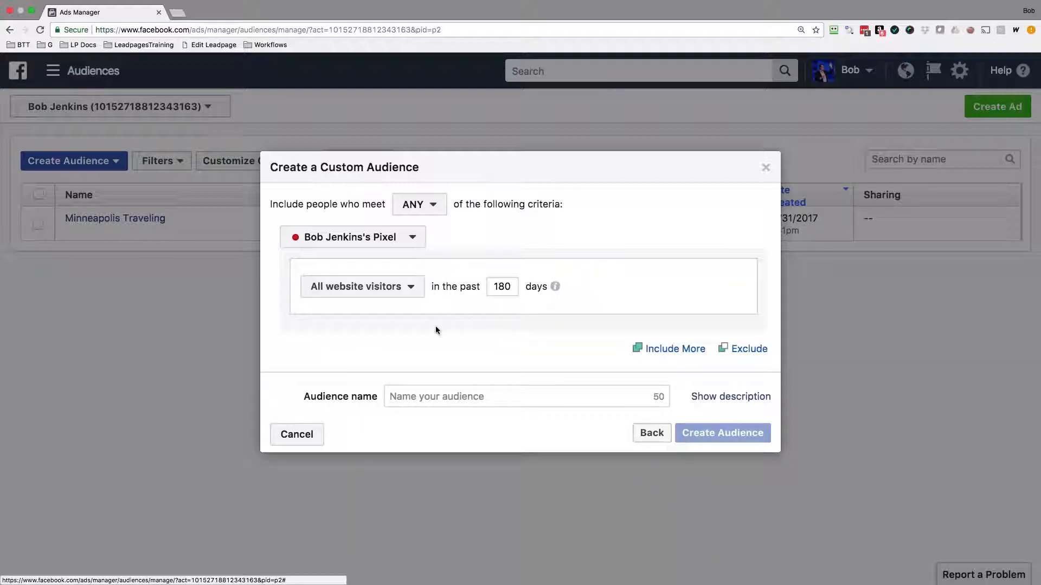
# Name the website visitors audience All Website Traffic and create it.
pyautogui.click(461, 396)
pyautogui.write('All')
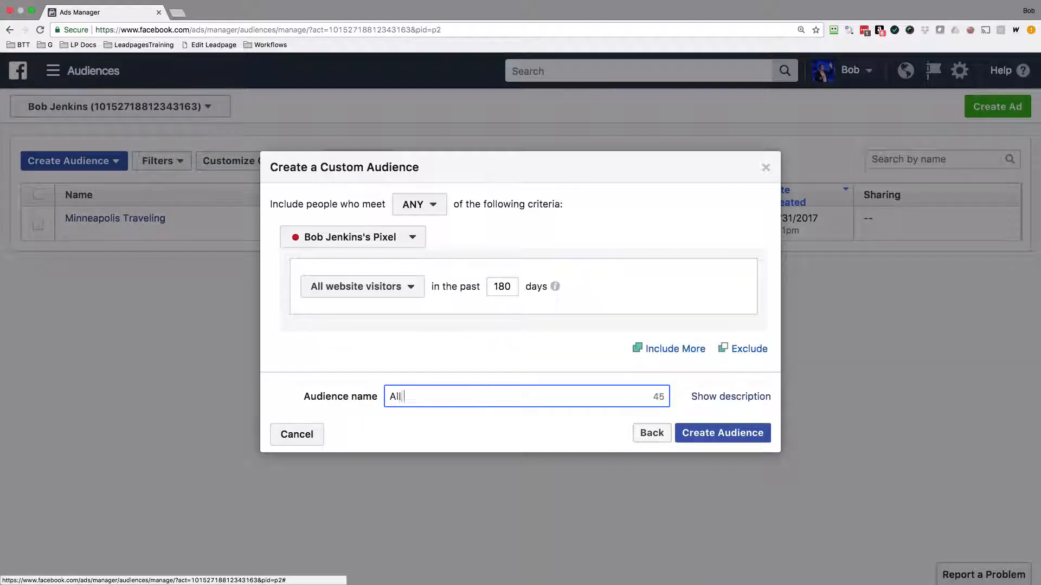
pyautogui.write(' Website Traffic')
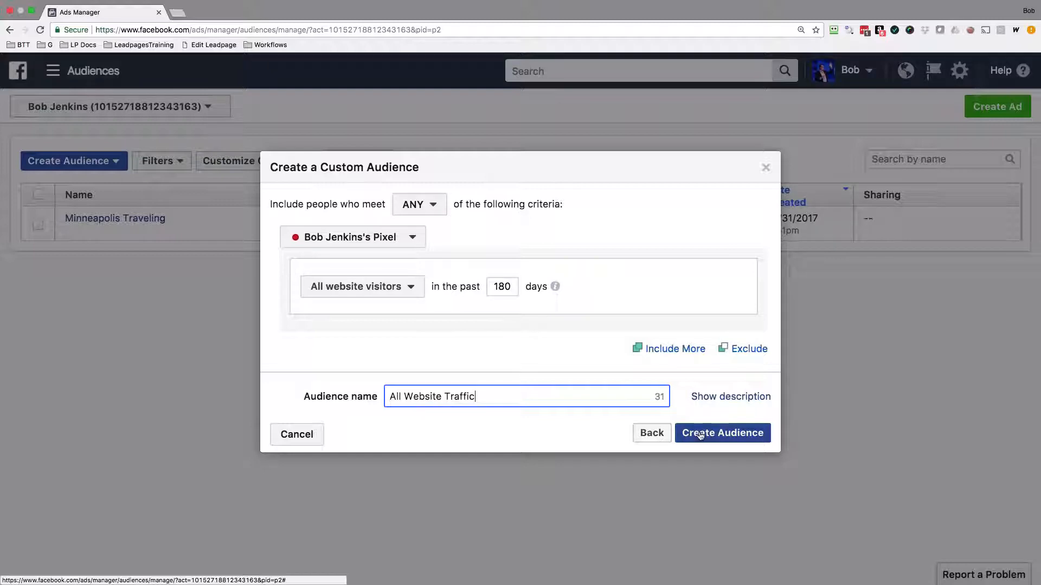
pyautogui.press('Return')
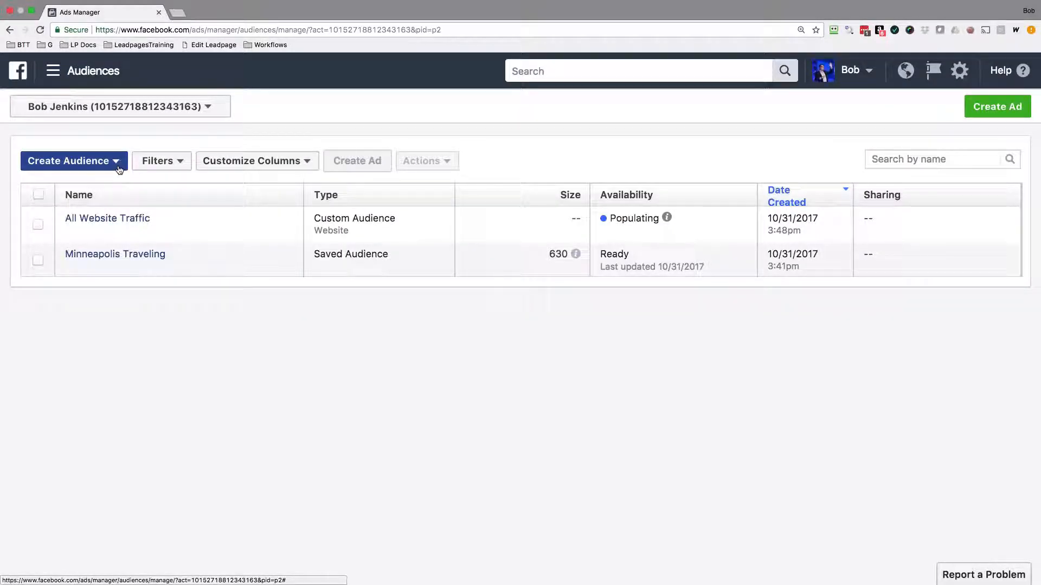
# Start another custom audience from Website Traffic, using the criterion People who visited specific web pages.
pyautogui.click(120, 169)
pyautogui.click(76, 181)
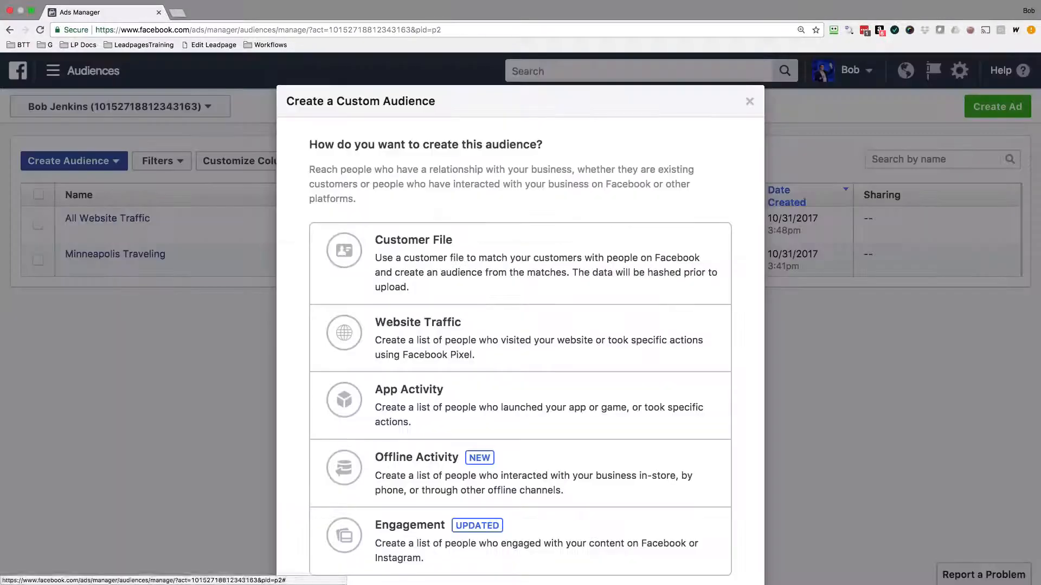
pyautogui.click(426, 325)
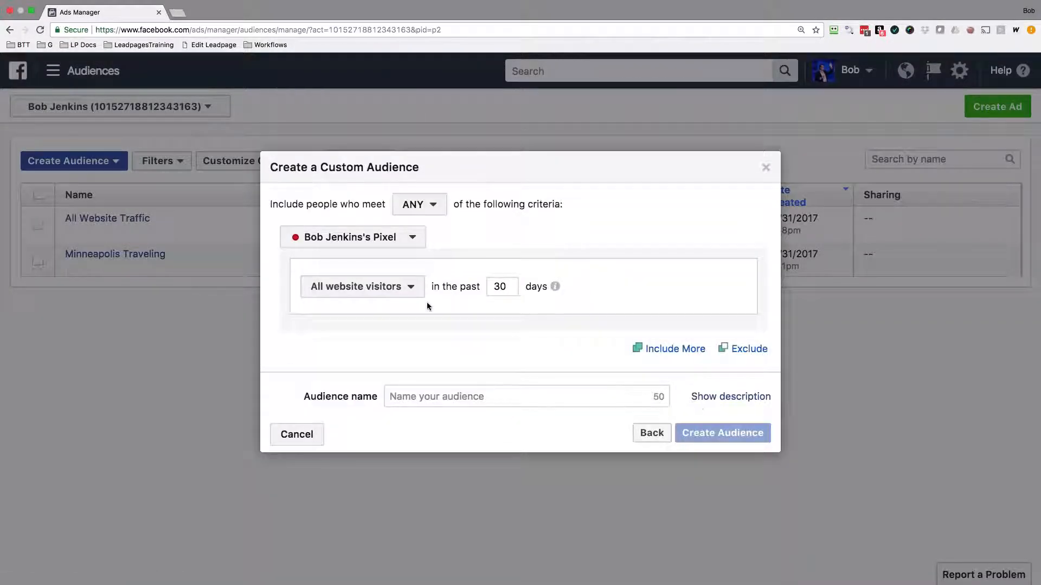
pyautogui.click(362, 286)
pyautogui.click(404, 375)
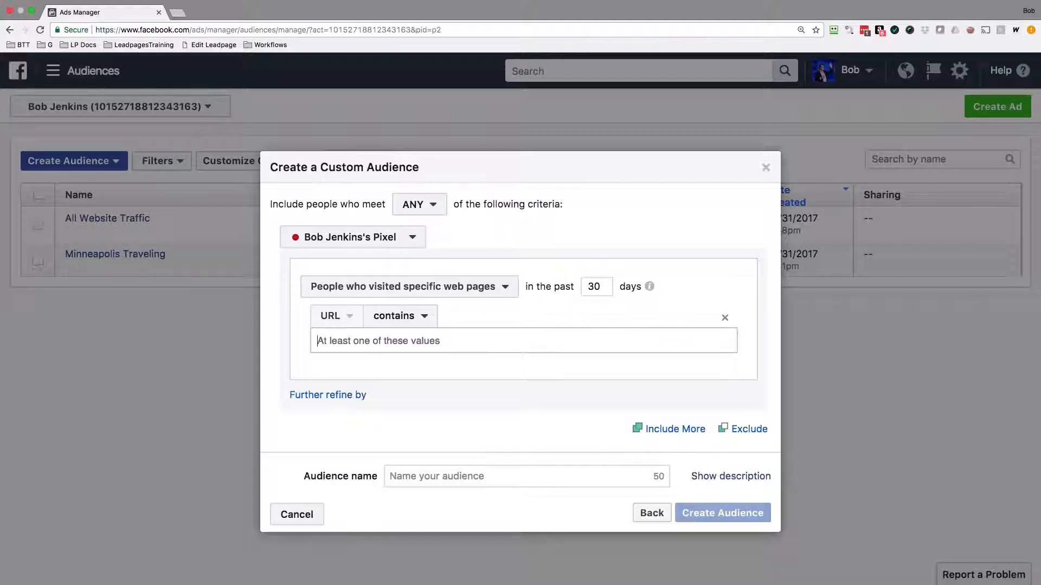
# Match URLs containing /tyl-, name the audience All Leads, and create it.
pyautogui.write('/')
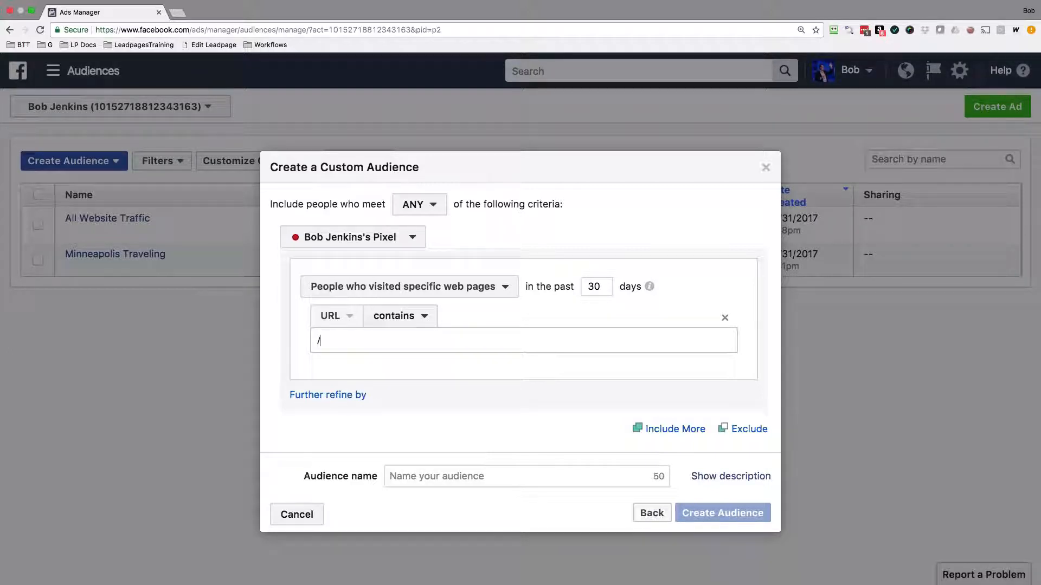
pyautogui.write('tyl-')
pyautogui.press('Tab')
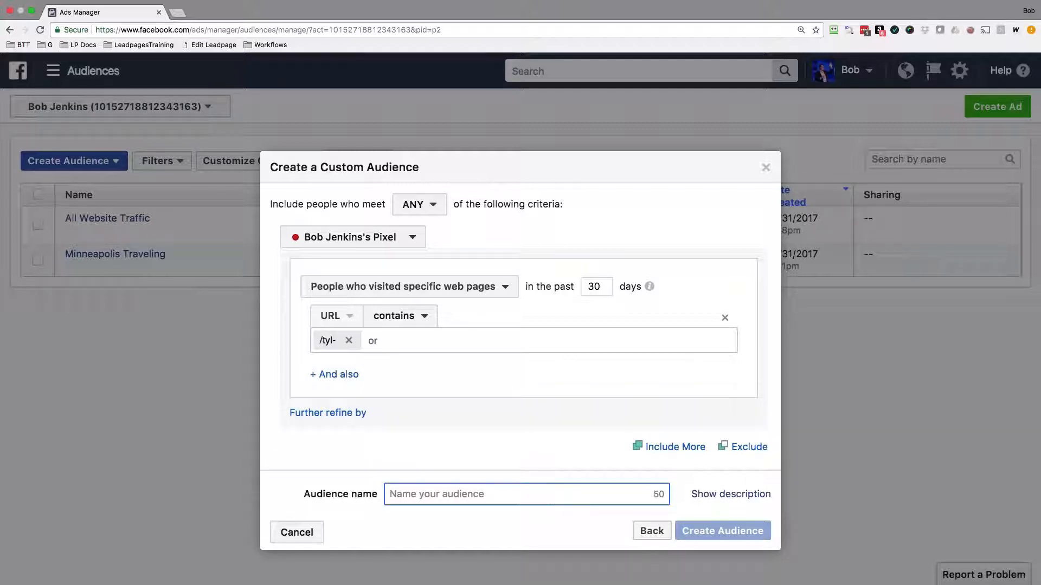
pyautogui.write('All Leads')
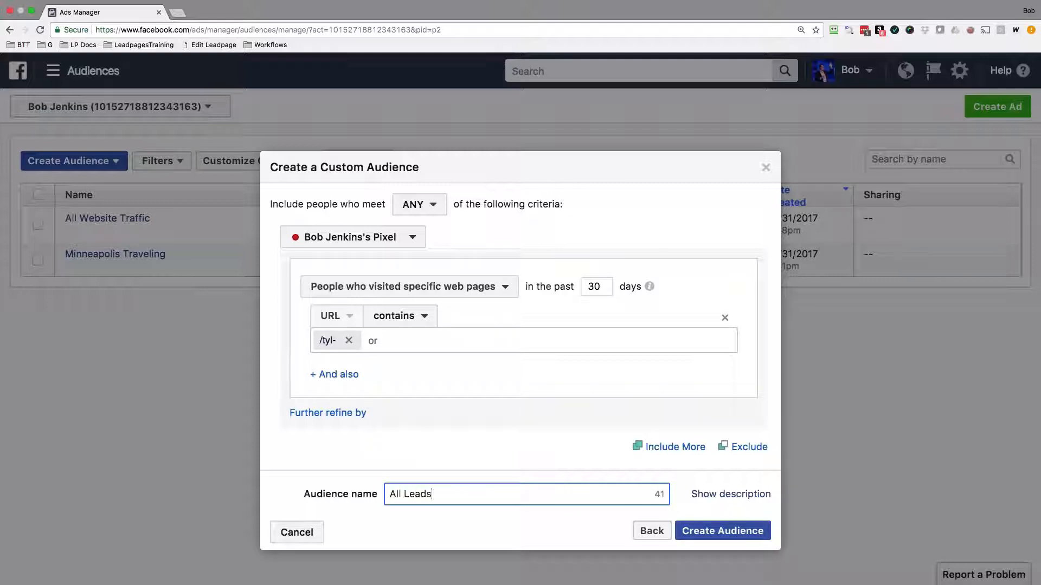
pyautogui.click(723, 530)
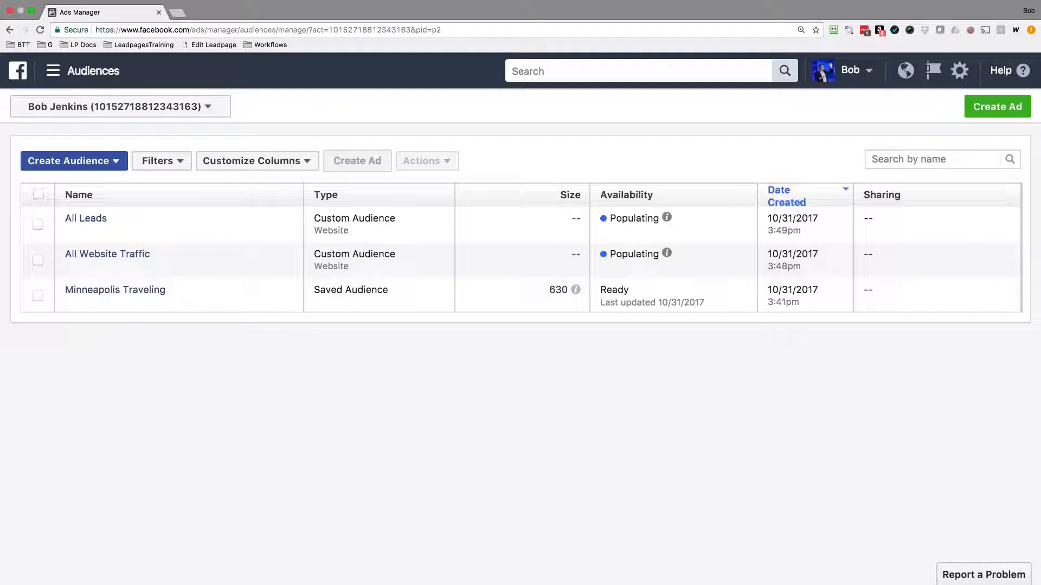
# Begin a further Website Traffic custom audience and set its criterion to People who visited specific web pages.
pyautogui.click(81, 161)
pyautogui.click(93, 185)
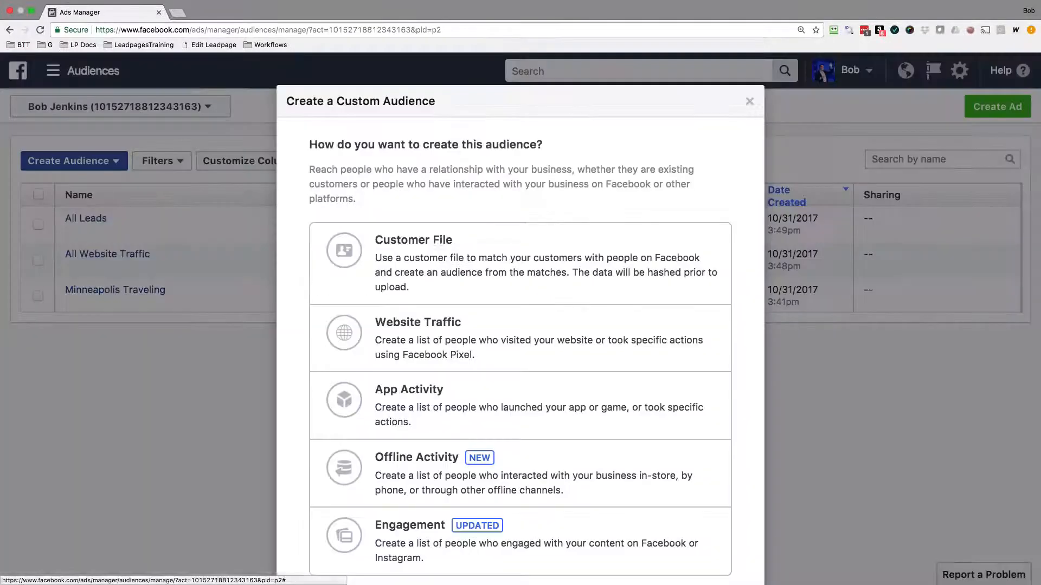
pyautogui.click(369, 328)
pyautogui.click(362, 287)
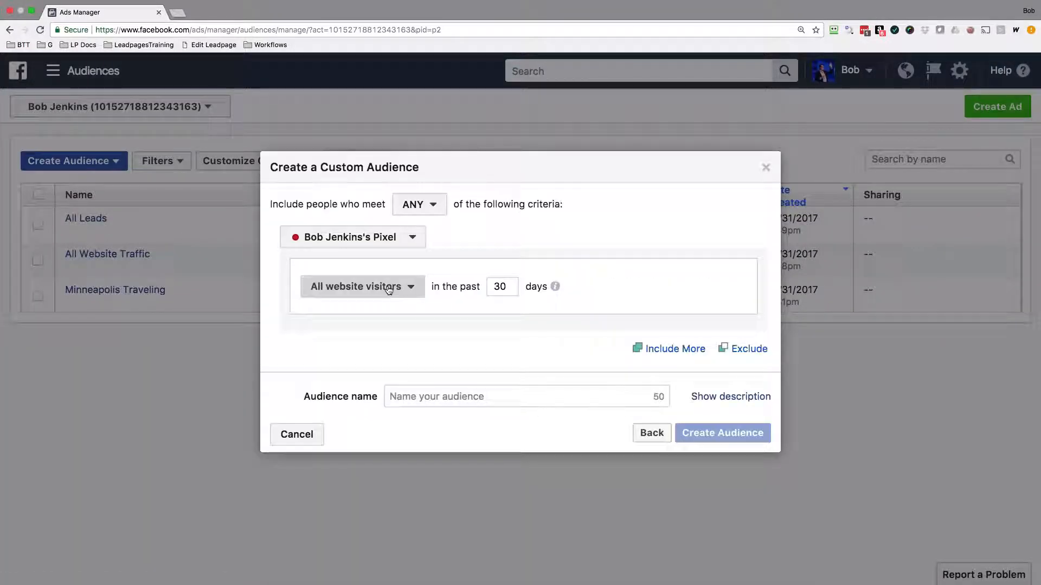
pyautogui.click(380, 349)
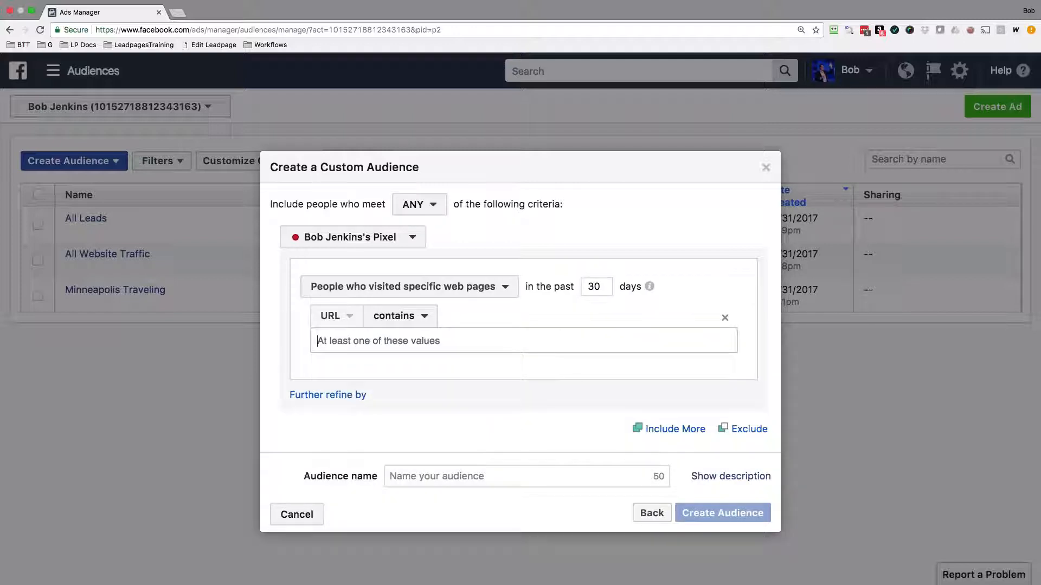
# Match URLs containing /tyc-, name the audience All Customers, create it, and finish the dialog.
pyautogui.write('/tyc-')
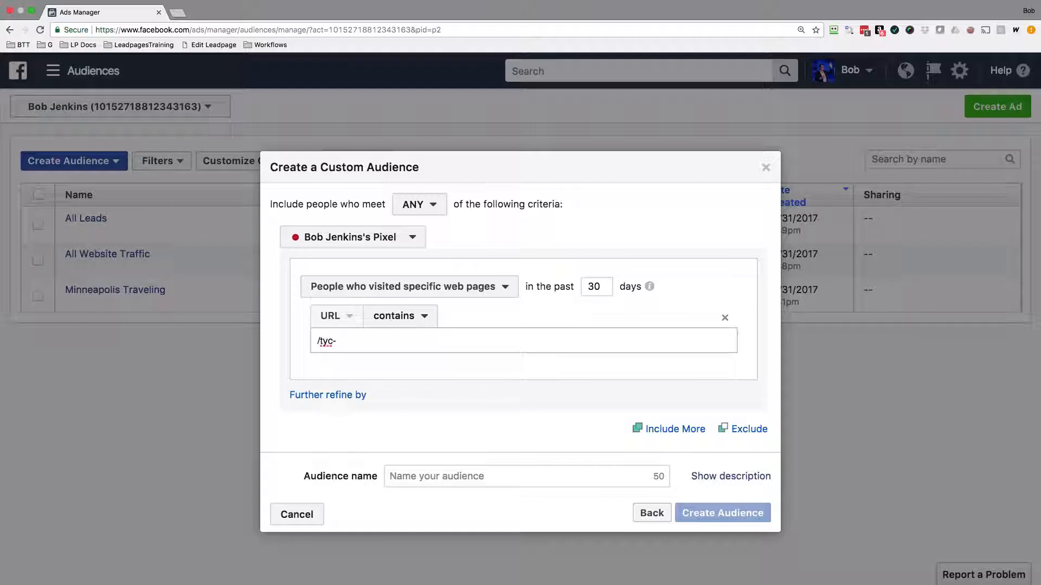
pyautogui.click(518, 476)
pyautogui.write('All Customers')
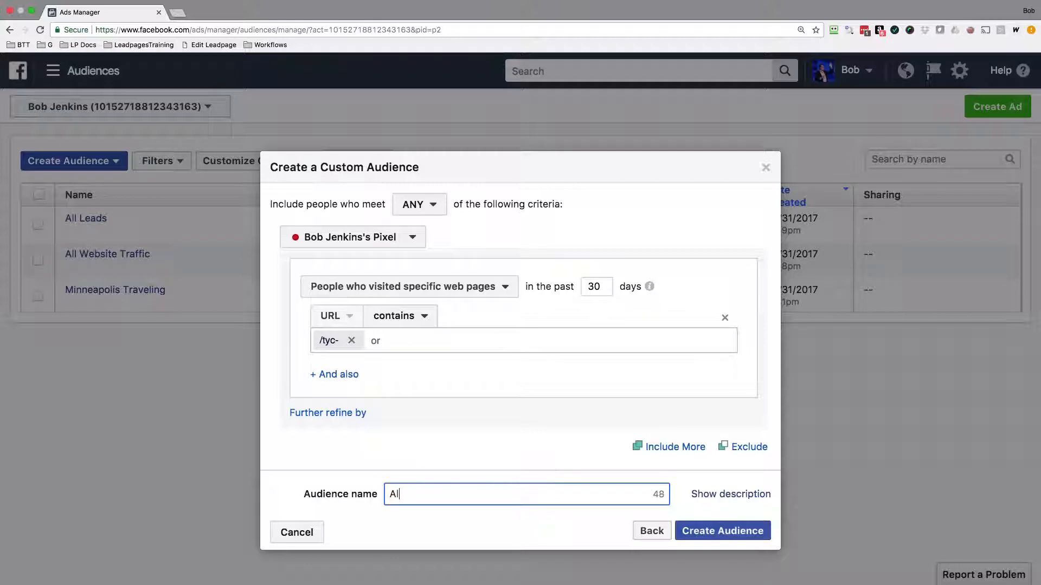
pyautogui.click(730, 531)
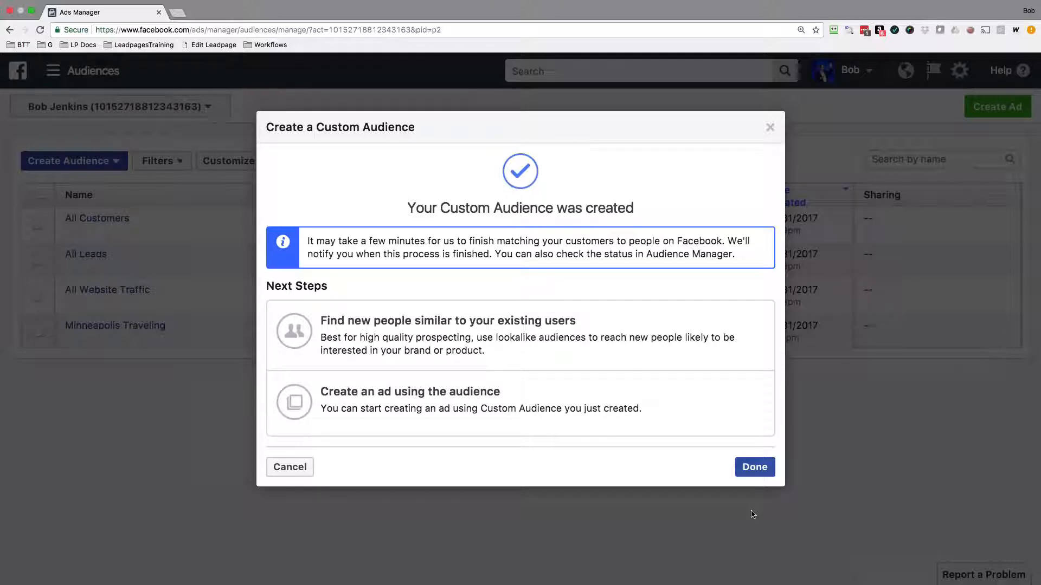
pyautogui.click(748, 469)
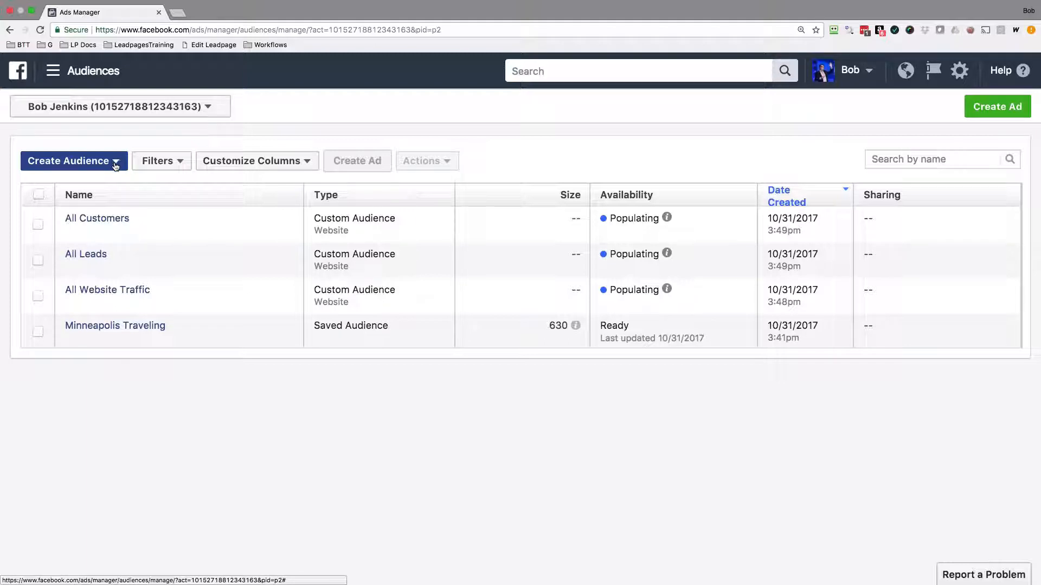
# Open the pixel installation instructions for the All Customers audience and copy the pixel base code.
pyautogui.click(38, 225)
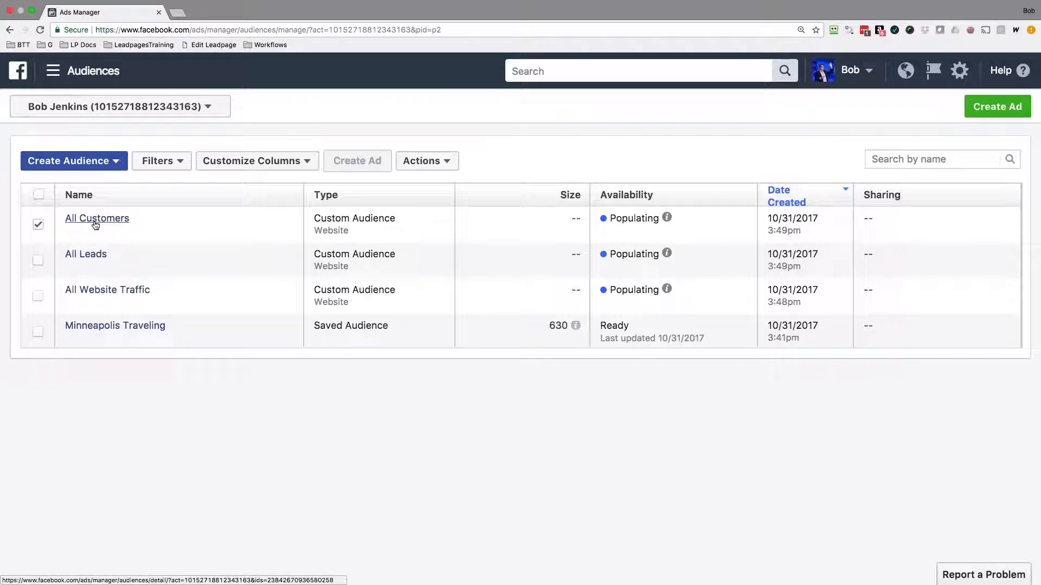
pyautogui.click(444, 160)
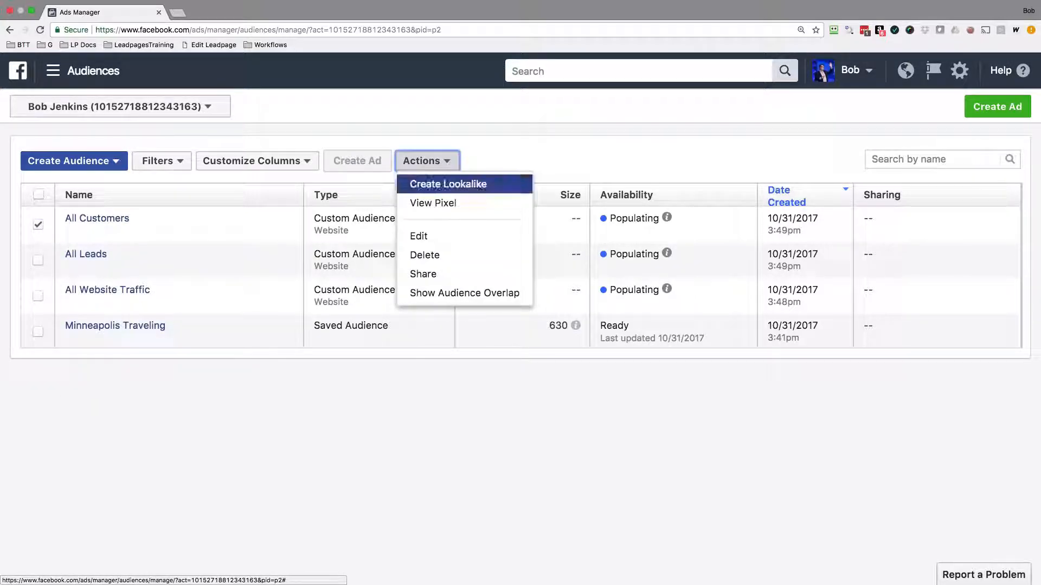
pyautogui.click(433, 202)
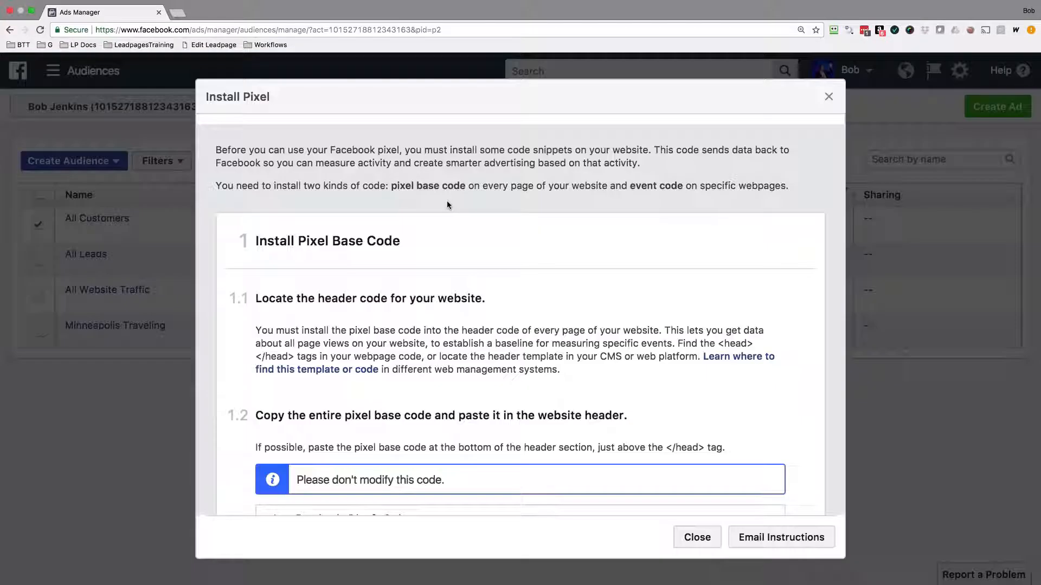
pyautogui.scroll(-5, 447, 205)
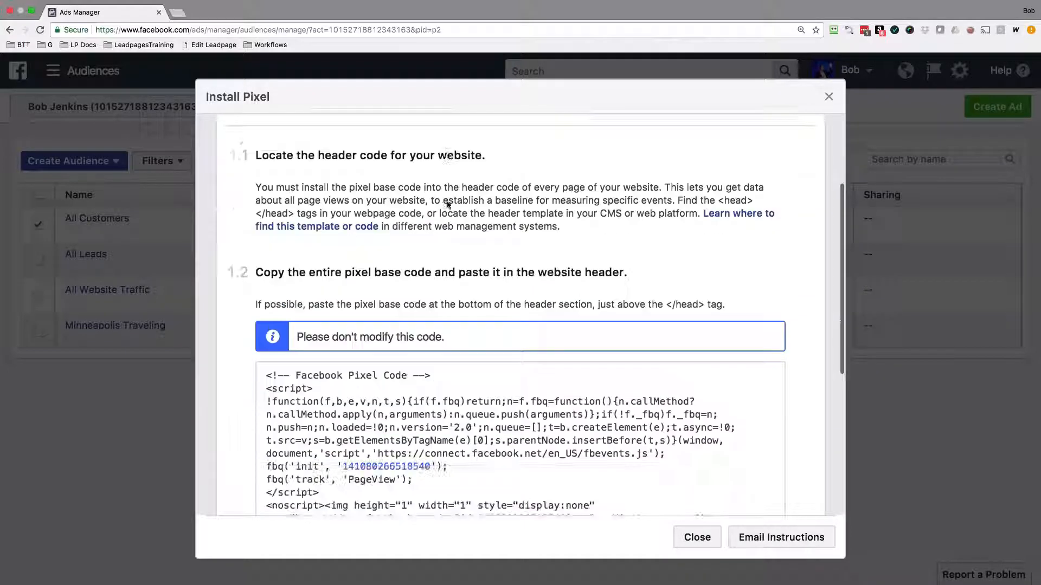
pyautogui.scroll(-6, 447, 204)
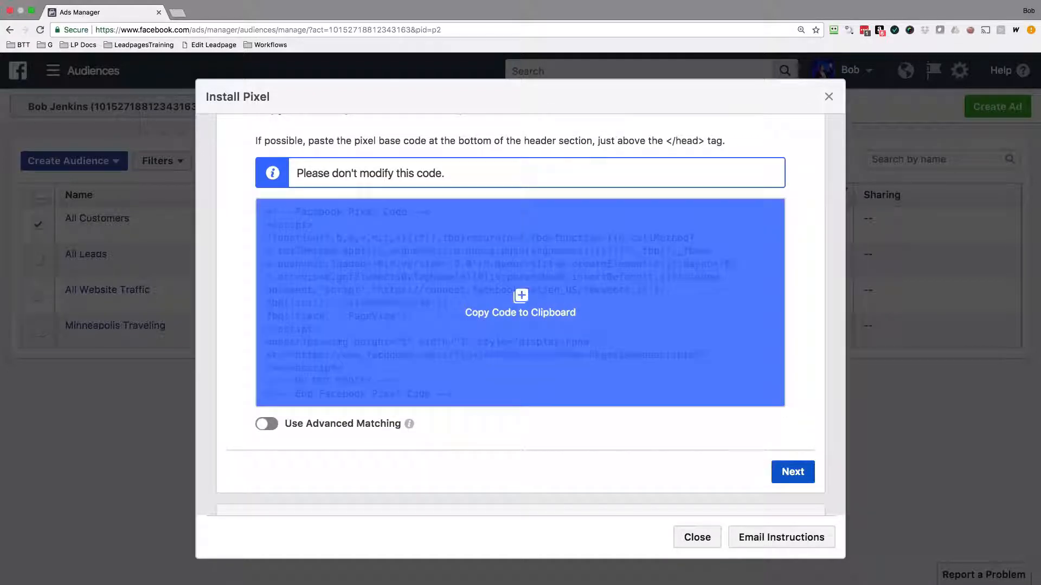
pyautogui.click(447, 204)
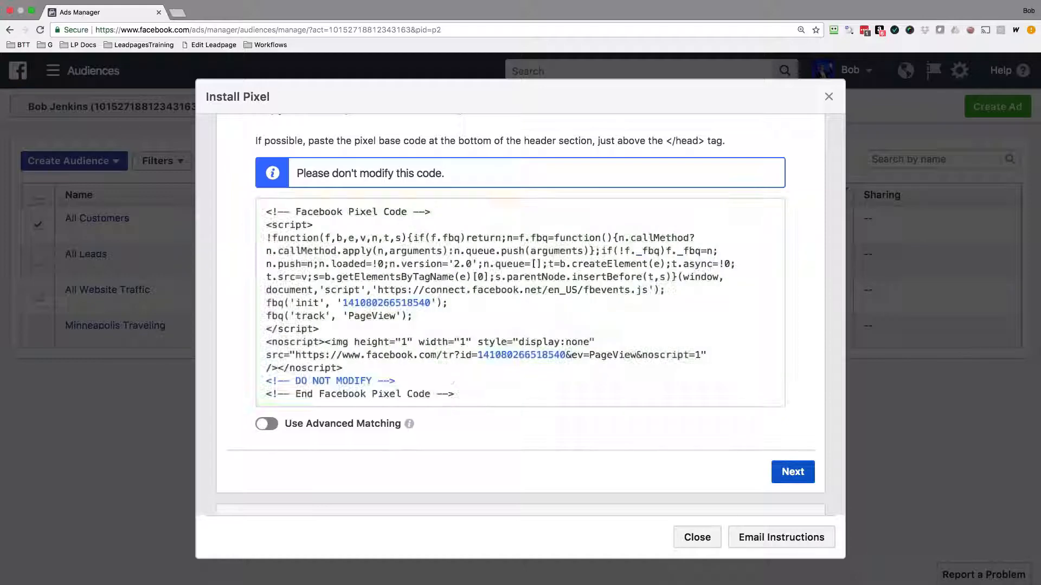
# Switch to the Leadpages page builder, paste the pixel base code as the page's Head Section Tracking Code, and save the tracking settings.
pyautogui.moveTo(665, 141); pyautogui.dragTo(700, 141)
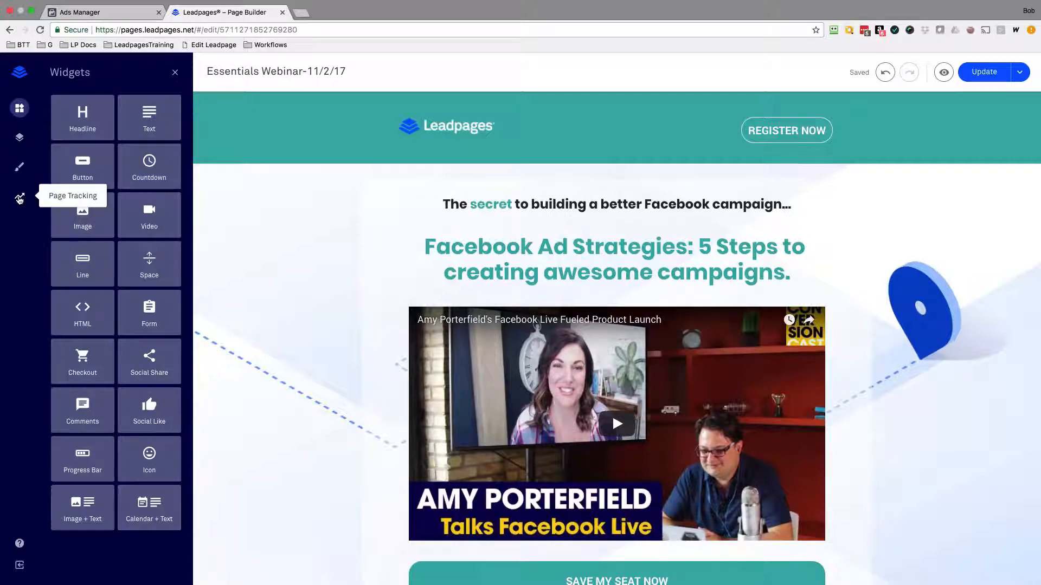
pyautogui.click(20, 199)
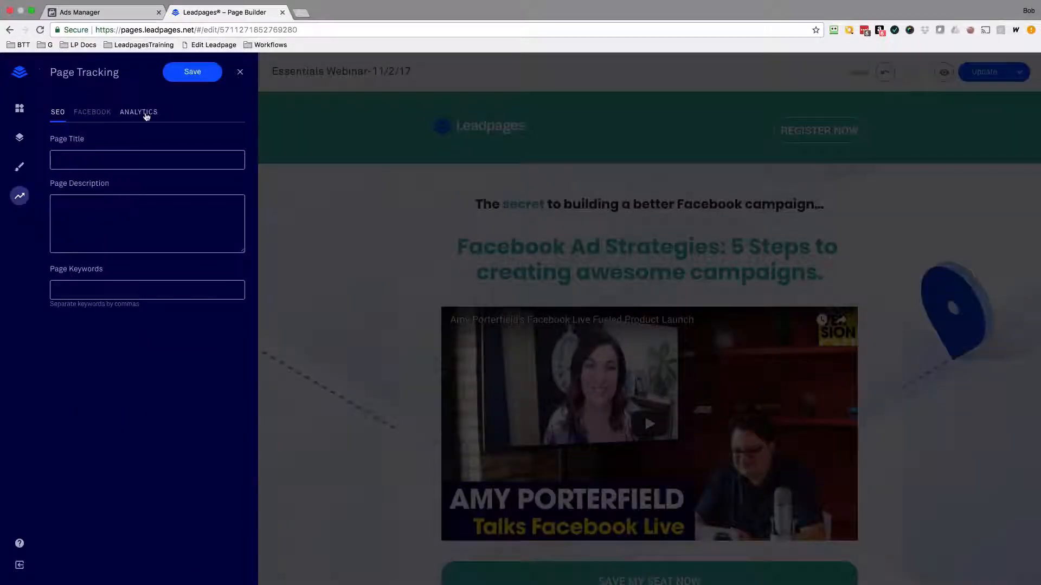
pyautogui.click(145, 113)
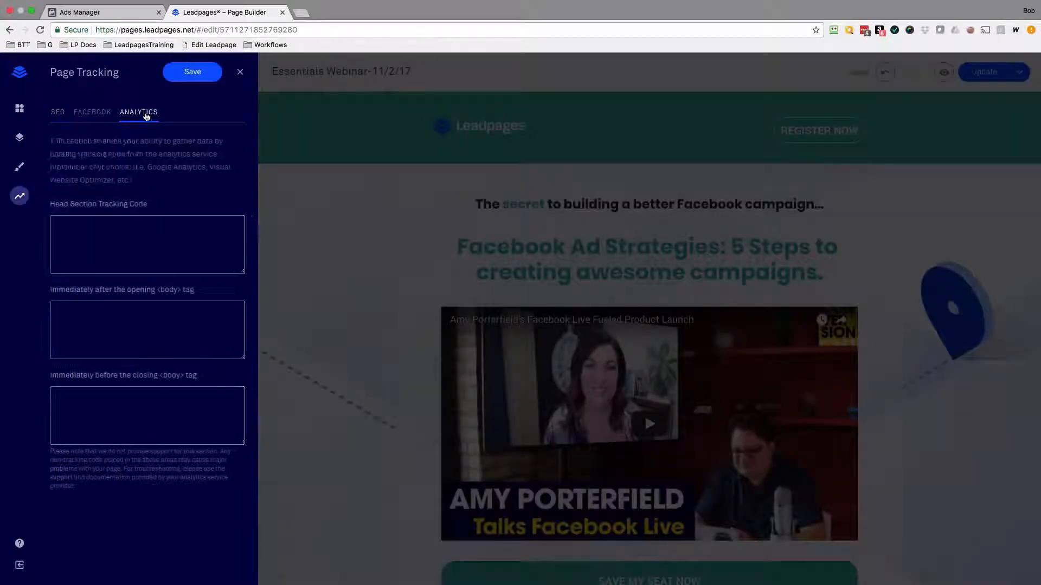
pyautogui.rightClick(115, 234)
pyautogui.click(135, 288)
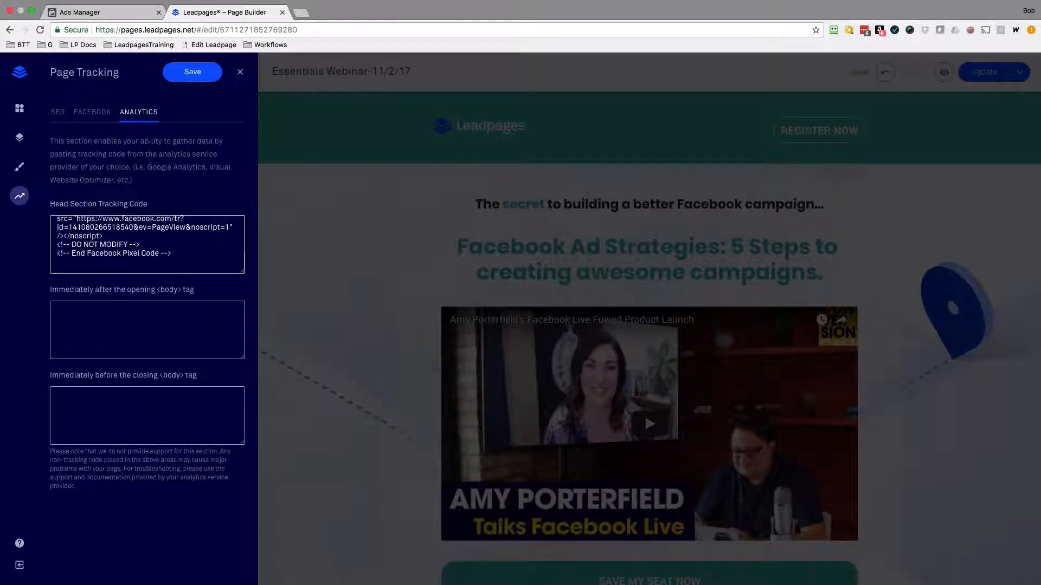
pyautogui.click(212, 73)
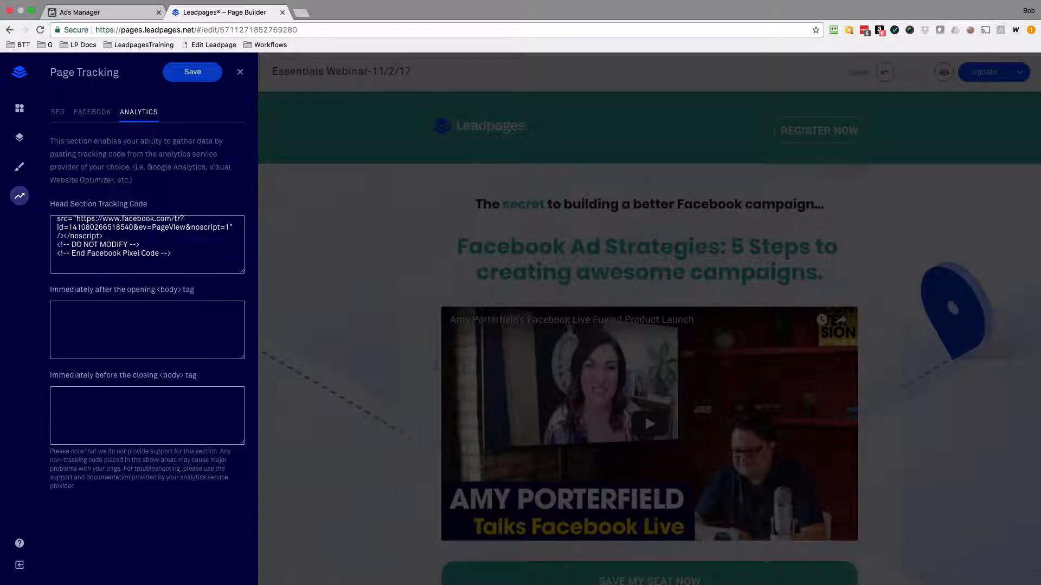
# Return to the pixel instructions in Ads Manager, copy the recommended Lead event code under Install Event Code, and expand the Purchase event.
pyautogui.hotkey('ctrl', 'shift', 'Tab')
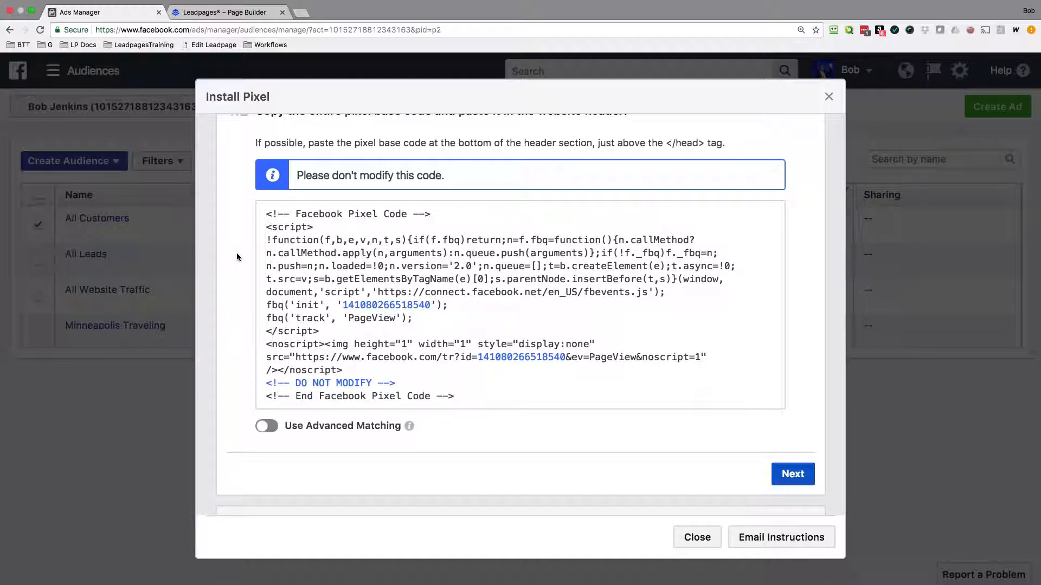
pyautogui.scroll(-5, 236, 252)
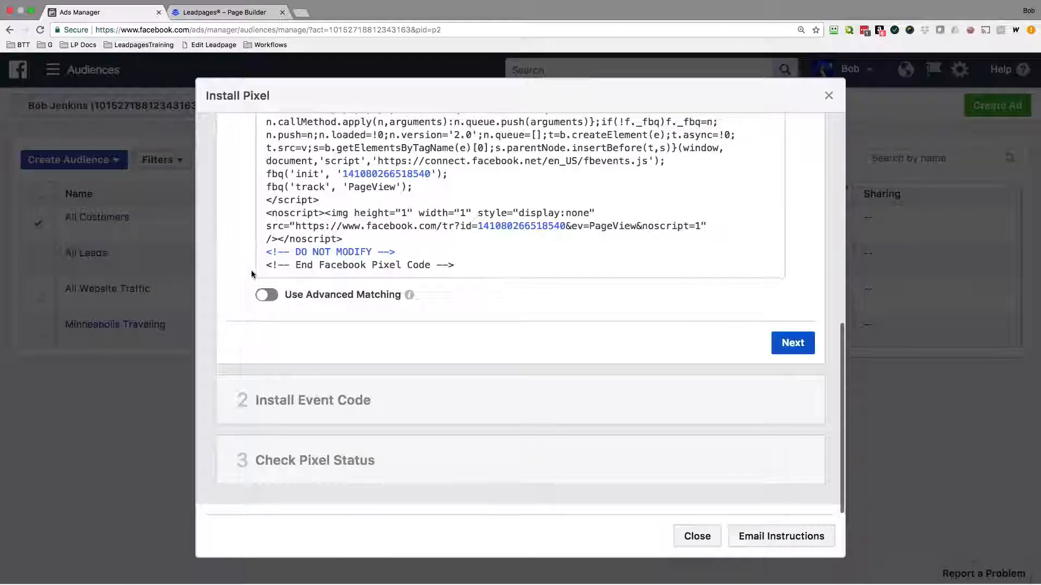
pyautogui.click(317, 400)
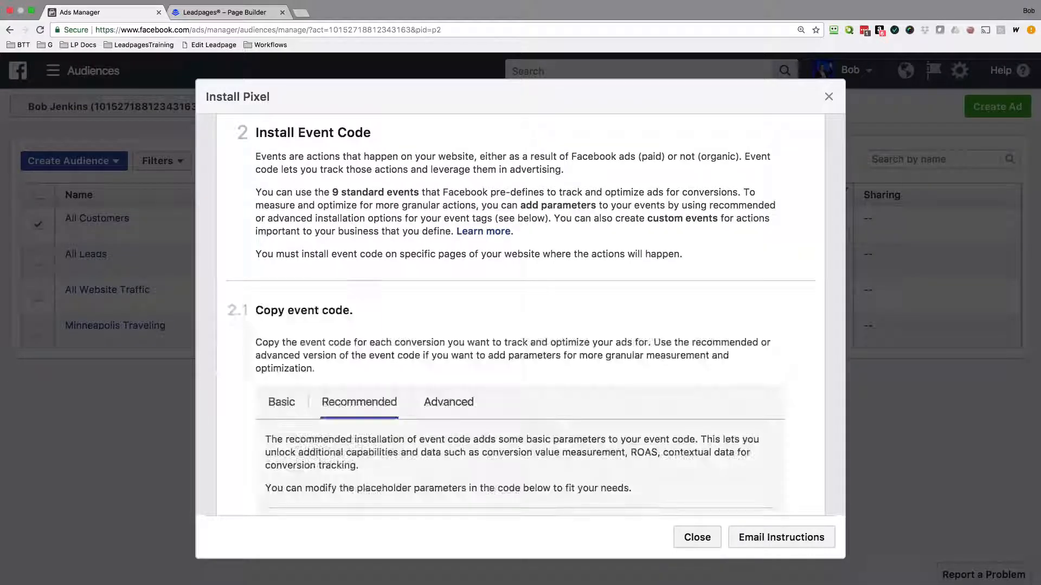
pyautogui.scroll(-10, 336, 323)
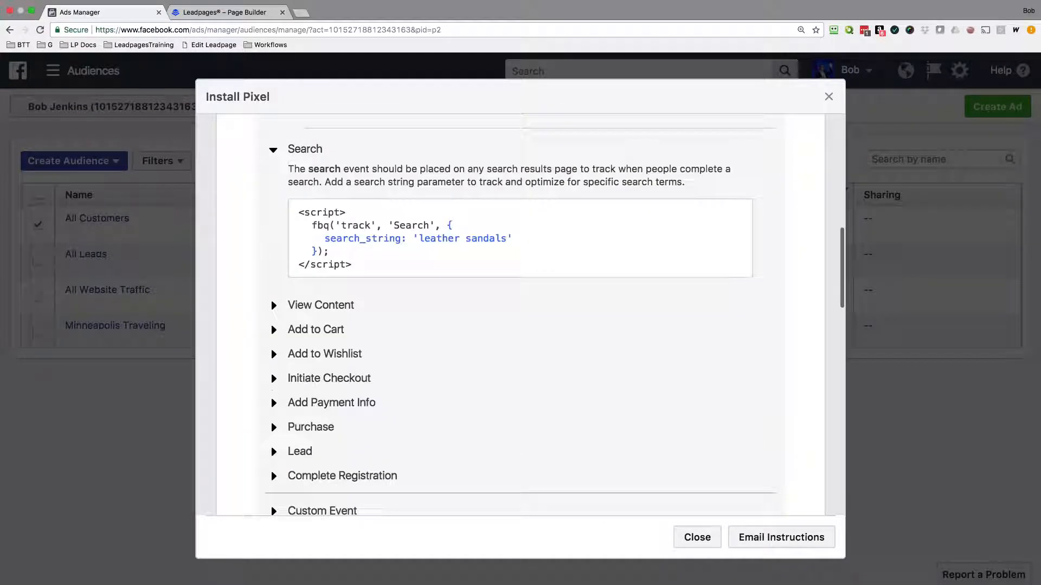
pyautogui.click(300, 396)
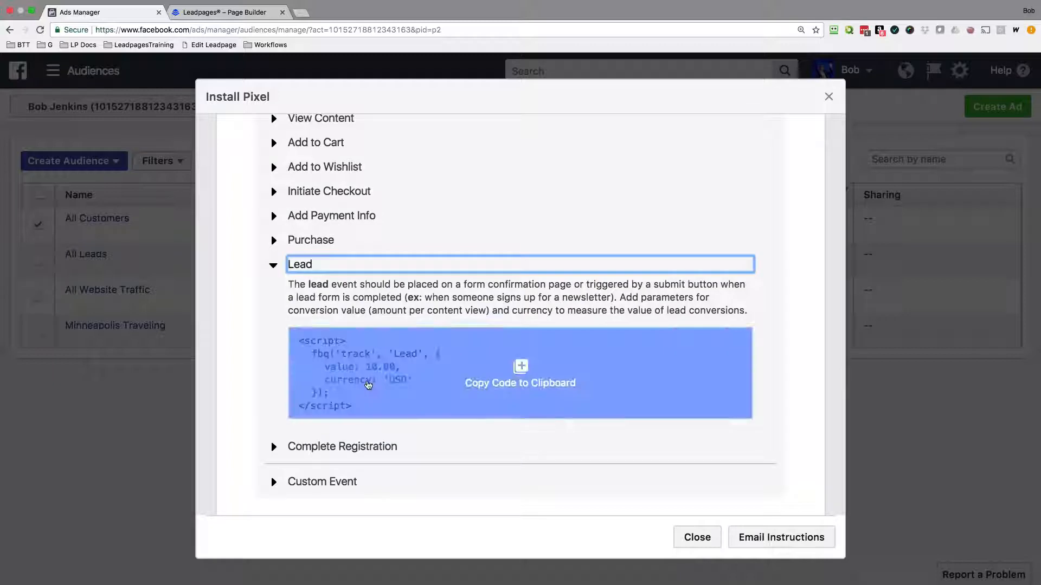
pyautogui.click(368, 385)
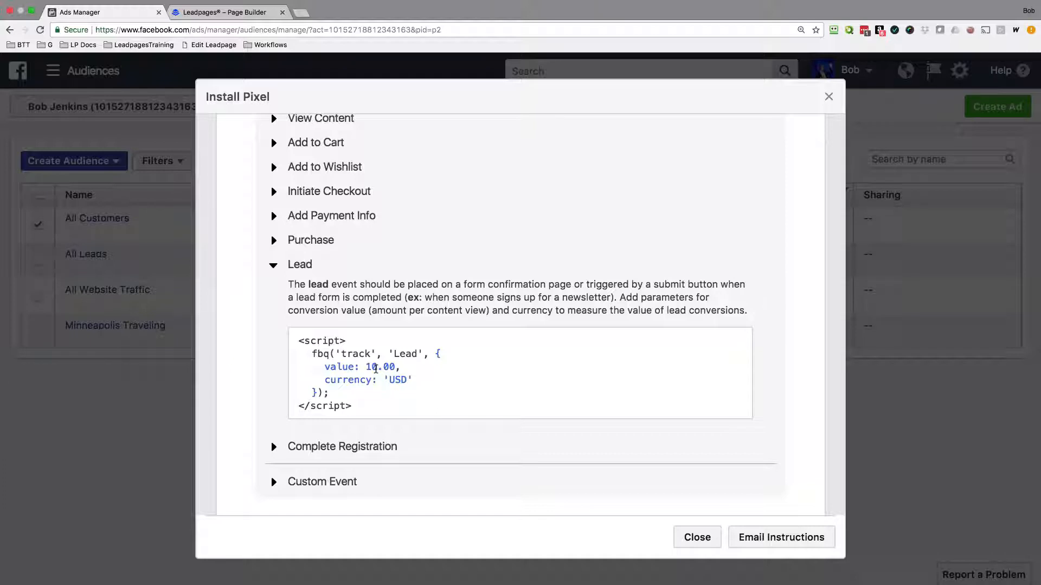
pyautogui.click(273, 240)
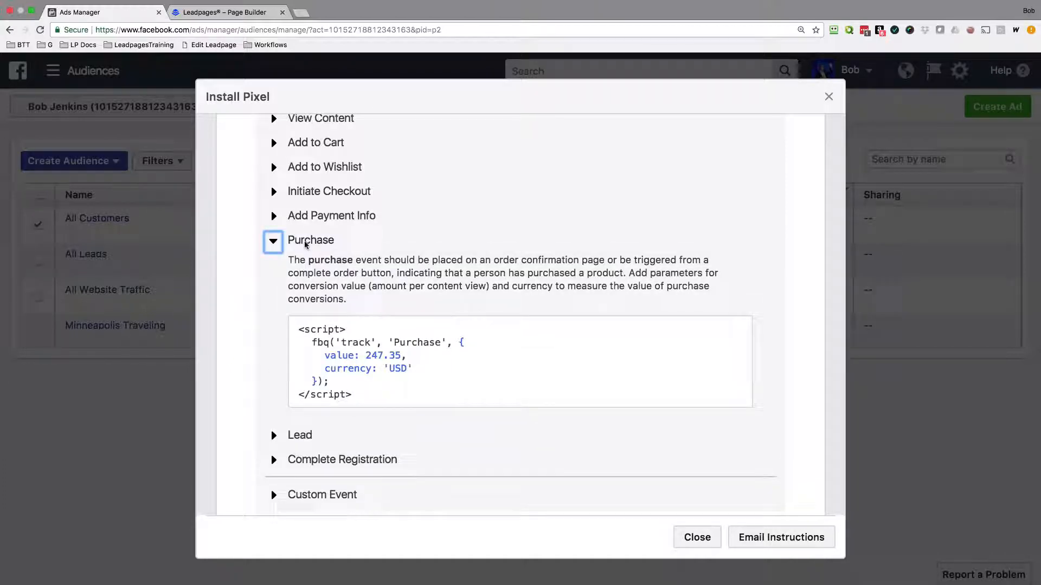
# Copy the Purchase event code, switch to the Leadpages page builder, and paste it immediately after the opening <body> tag.
pyautogui.moveTo(520, 362)
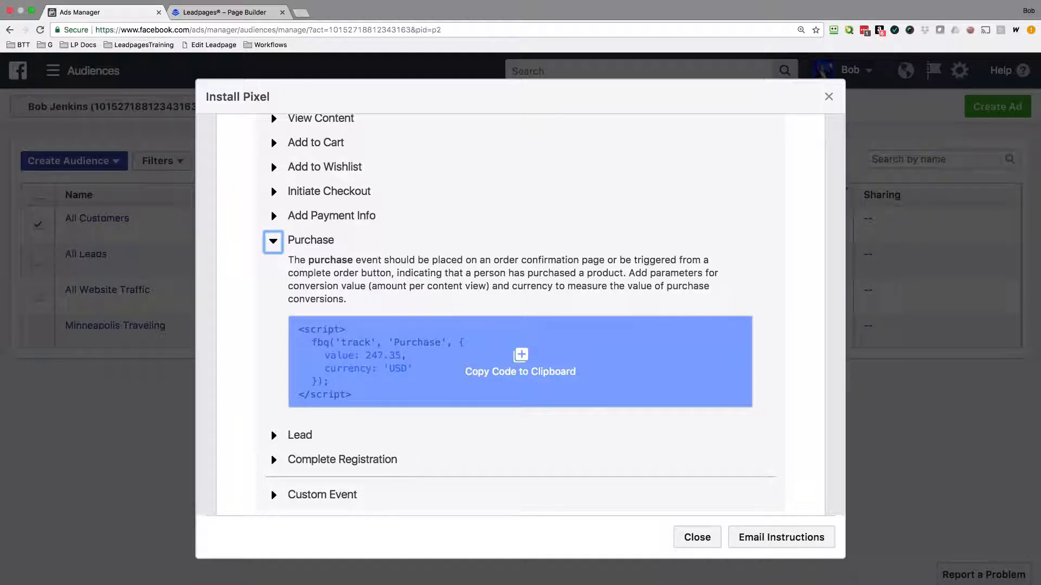
pyautogui.click(383, 341)
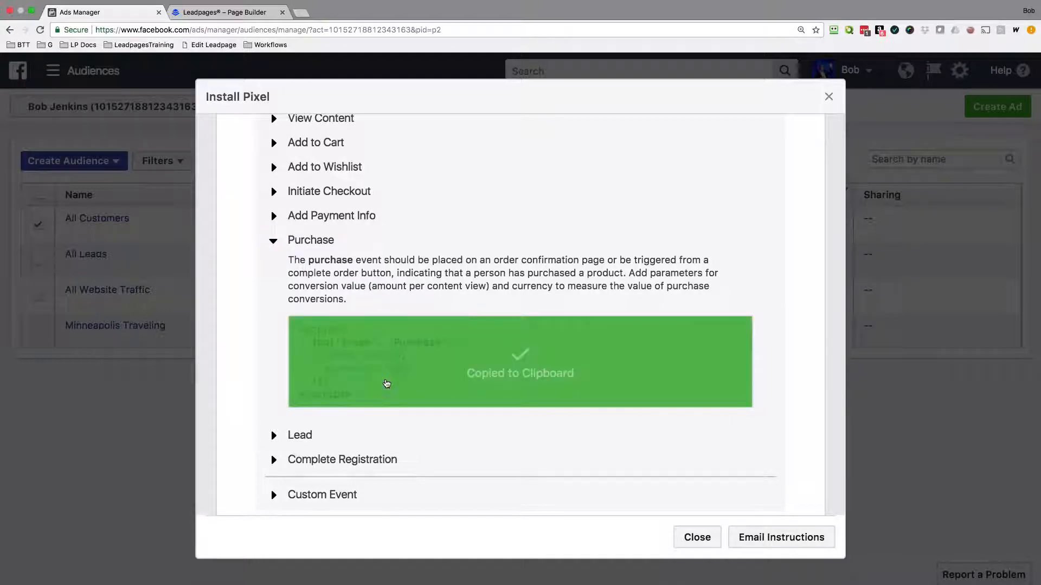
pyautogui.click(212, 13)
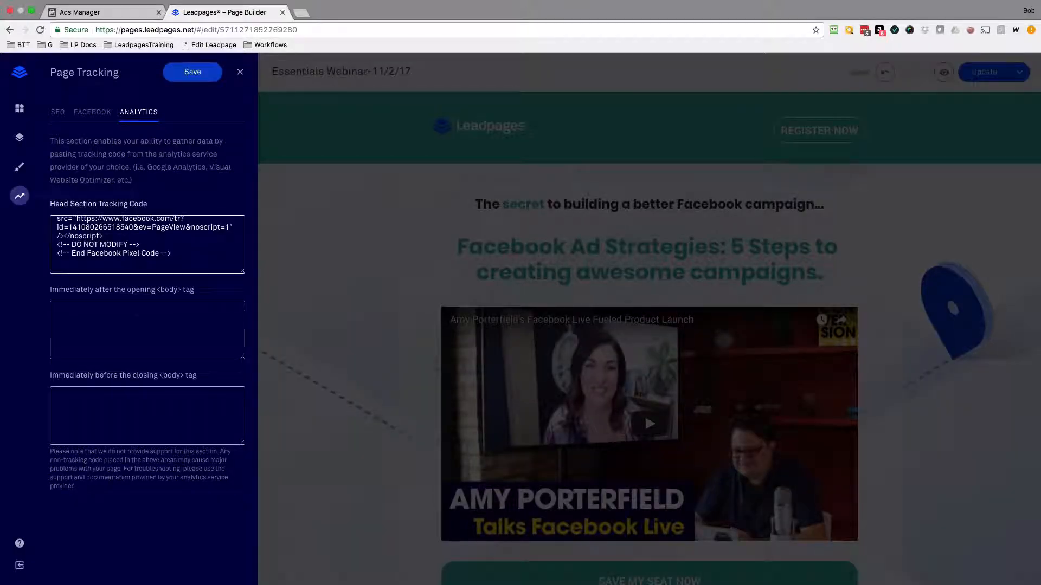
pyautogui.click(136, 310)
pyautogui.rightClick(136, 309)
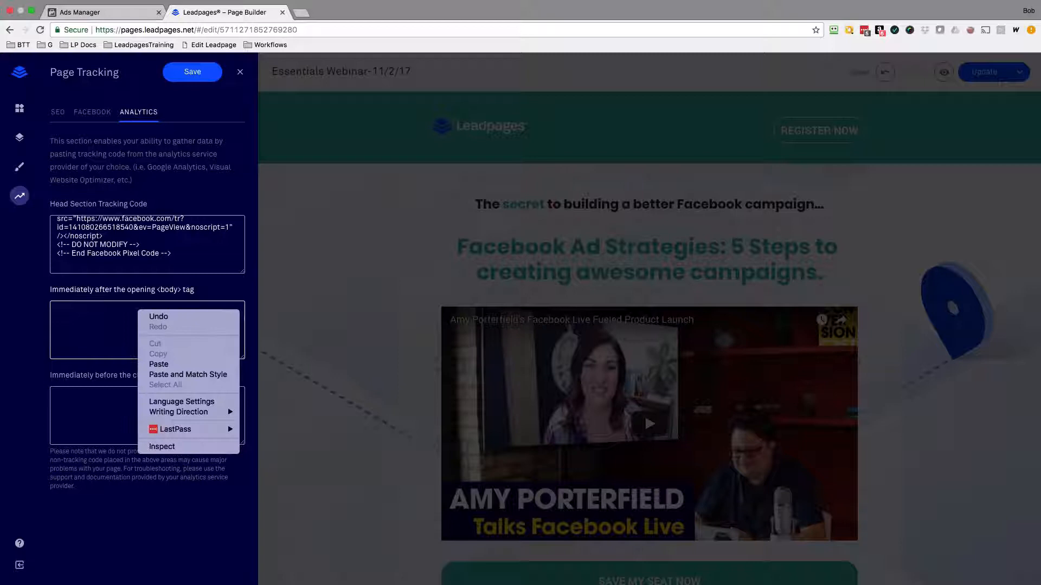
pyautogui.click(159, 364)
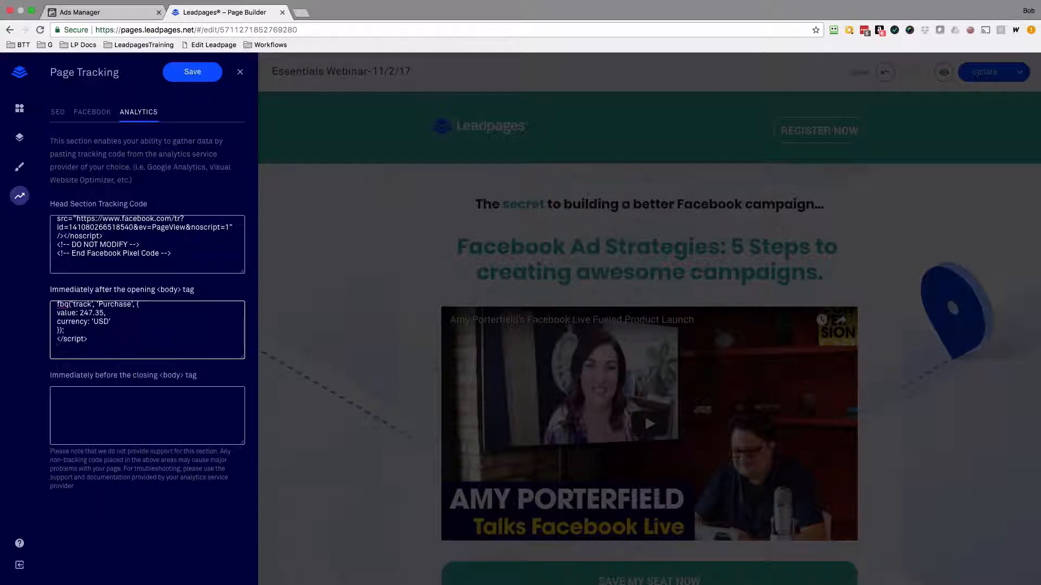
# Set the Purchase event's value to 195.00 in the pasted code, save the page tracking settings, and close them.
pyautogui.scroll(1, 147, 330)
pyautogui.moveTo(79, 329); pyautogui.dragTo(104, 329)
pyautogui.press('BackSpace')
pyautogui.write('195.00')
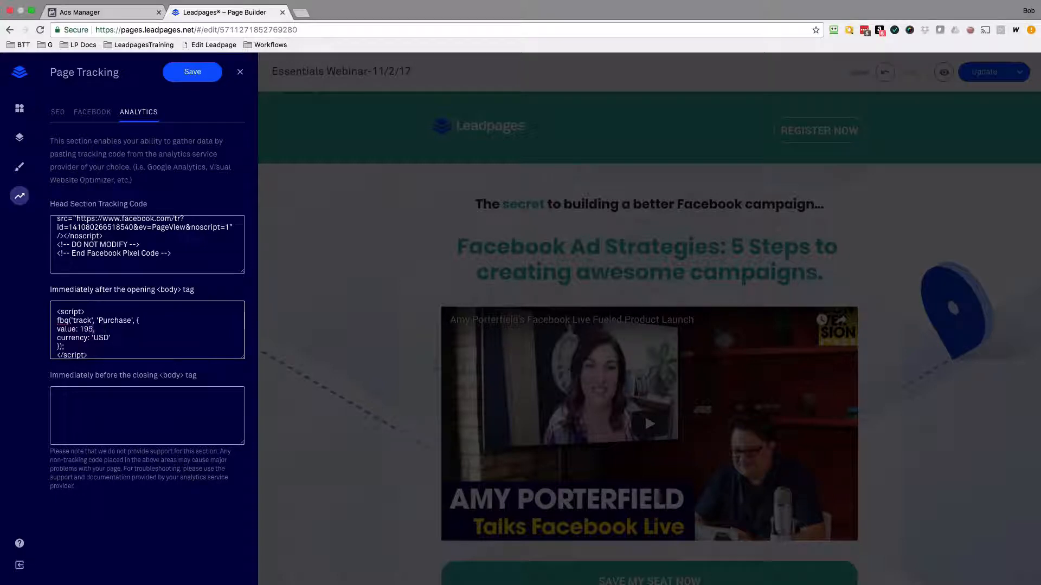
pyautogui.doubleClick(99, 337)
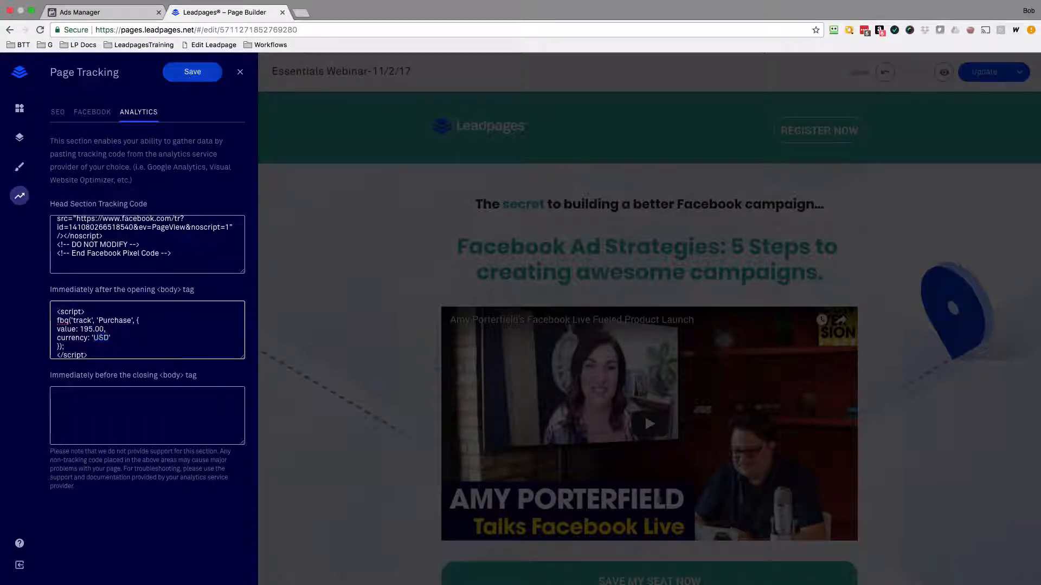
pyautogui.click(192, 75)
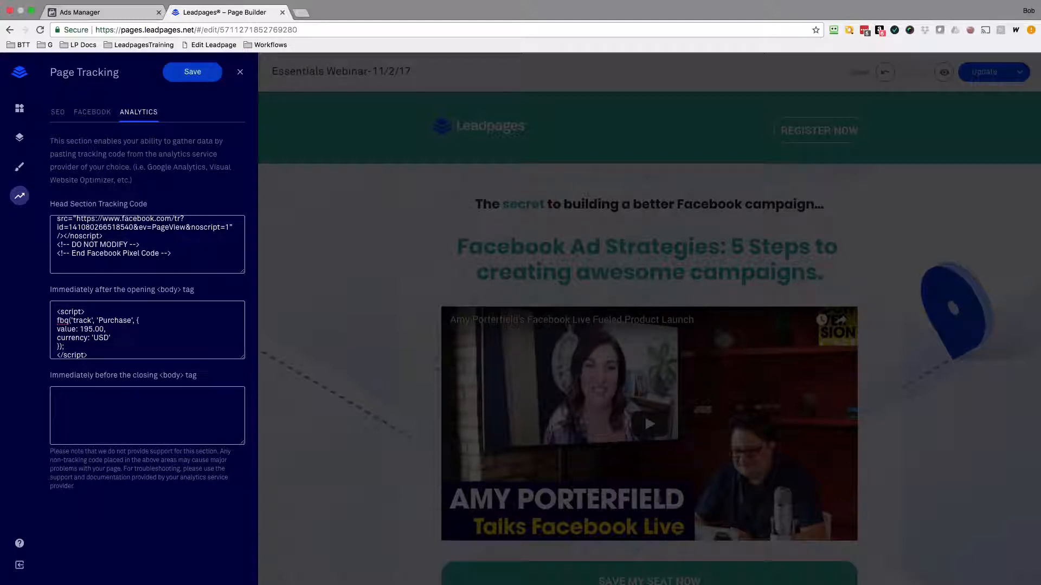
pyautogui.click(240, 72)
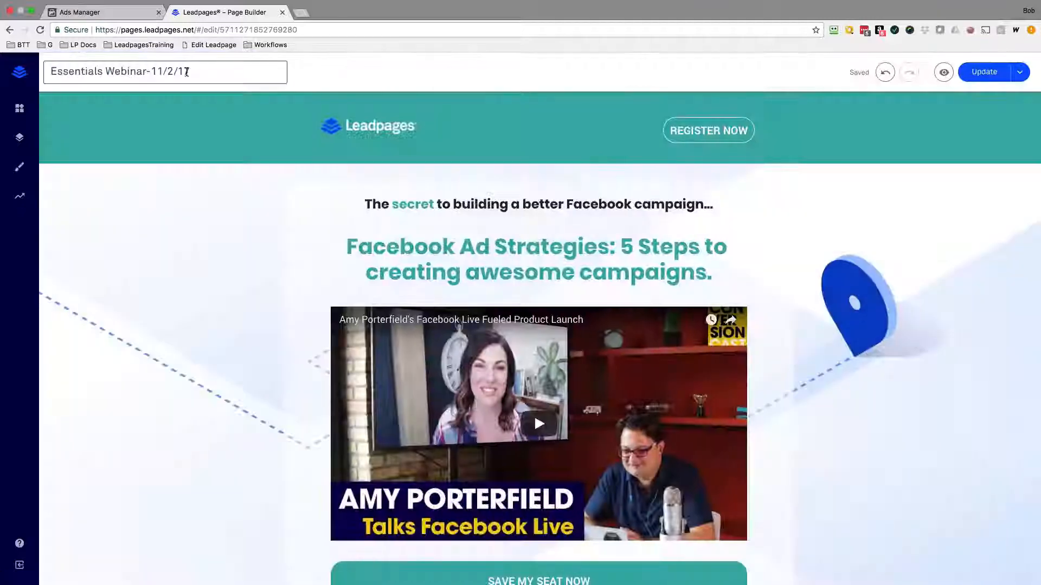
# Prefix the page's URL slug with tyc- so it reads tyc-essentials-webinar-11-2-17.
pyautogui.click(191, 73)
pyautogui.click(124, 109)
pyautogui.write('tyc')
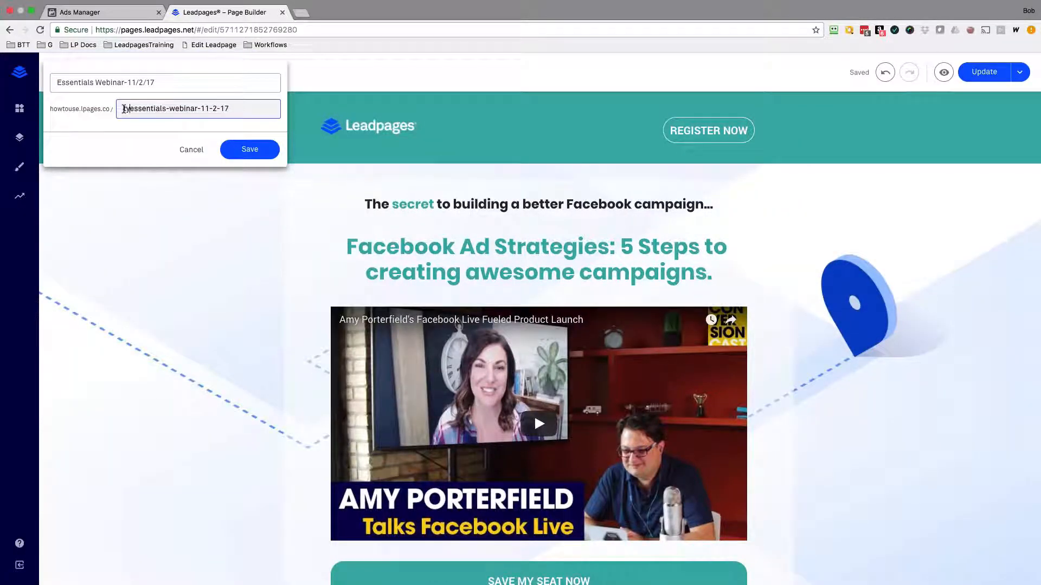
pyautogui.write('-')
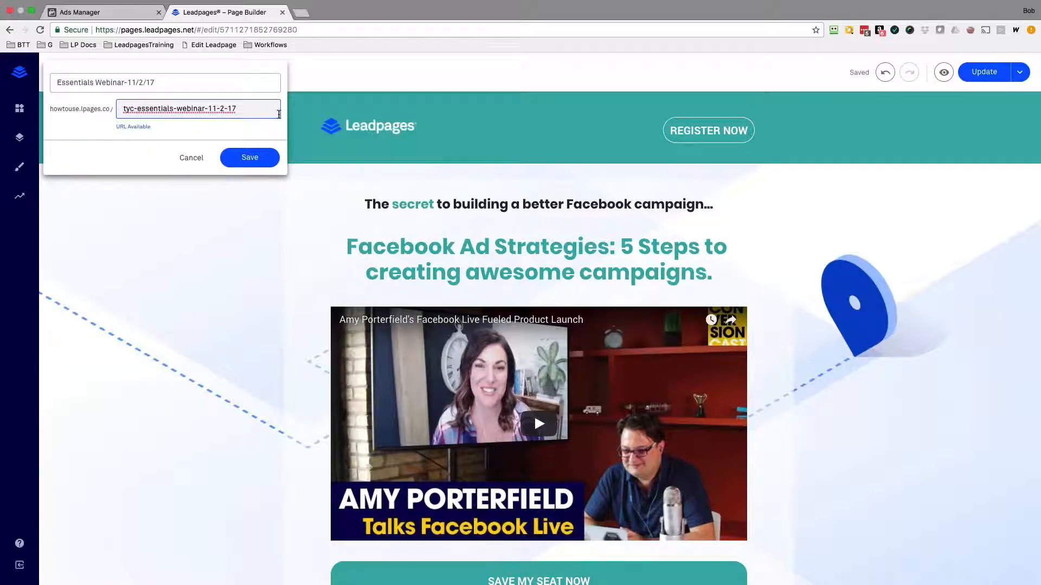
# Return to the pixel instructions in Ads Manager and choose to email the instructions.
pyautogui.hotkey('ctrl', 'shift', 'Tab')
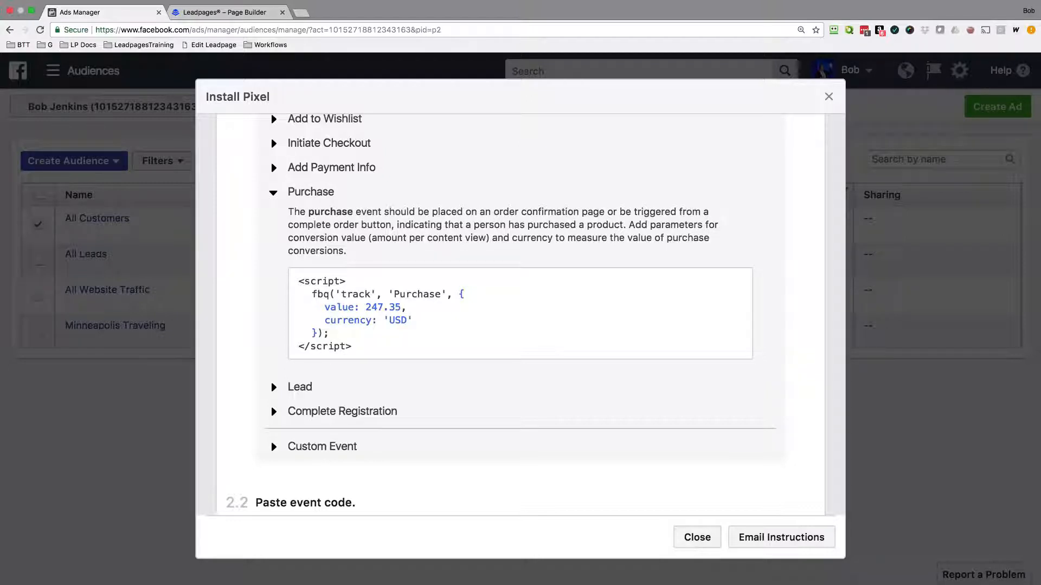
pyautogui.scroll(-1, 536, 402)
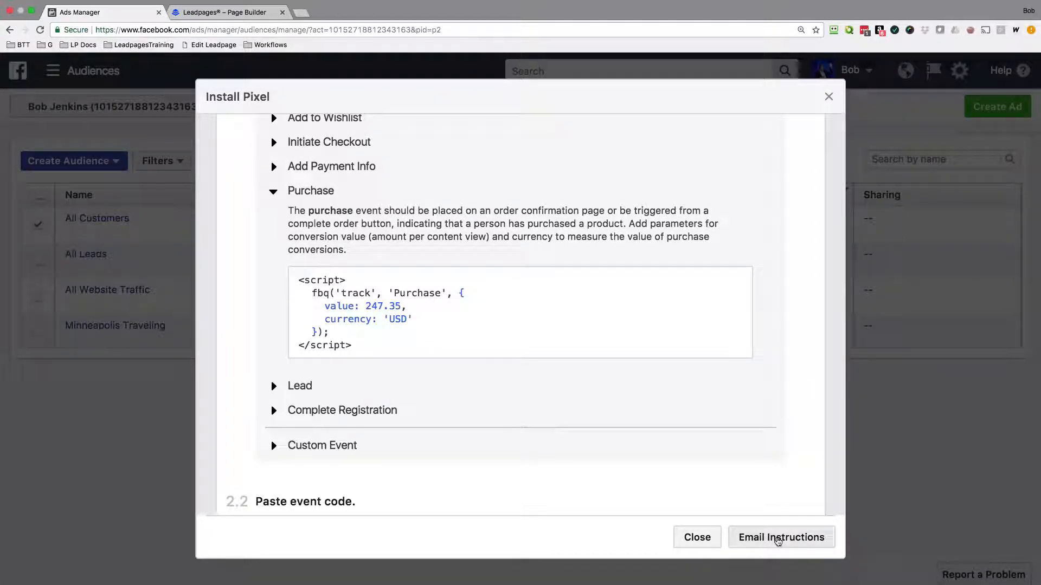
pyautogui.click(779, 538)
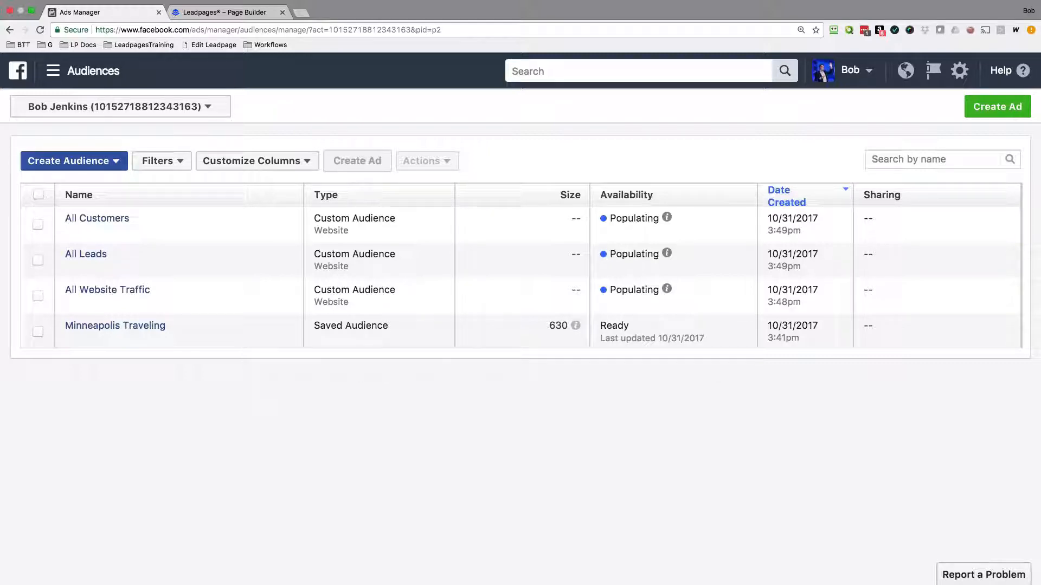
# View the source options for a new custom audience, dismiss them, and inspect the All Customers audience's rule details.
pyautogui.click(115, 161)
pyautogui.click(75, 181)
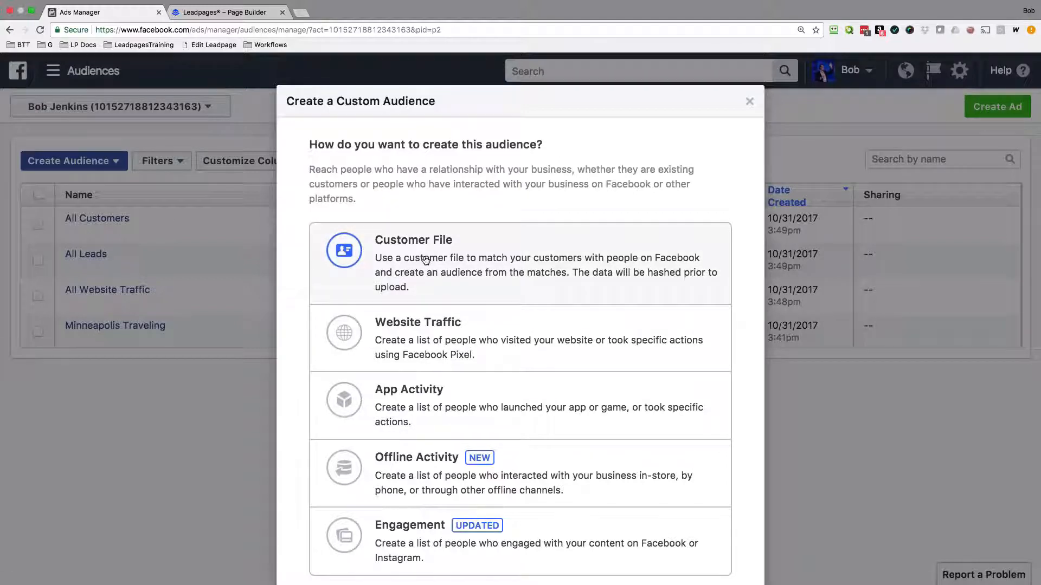
pyautogui.click(136, 224)
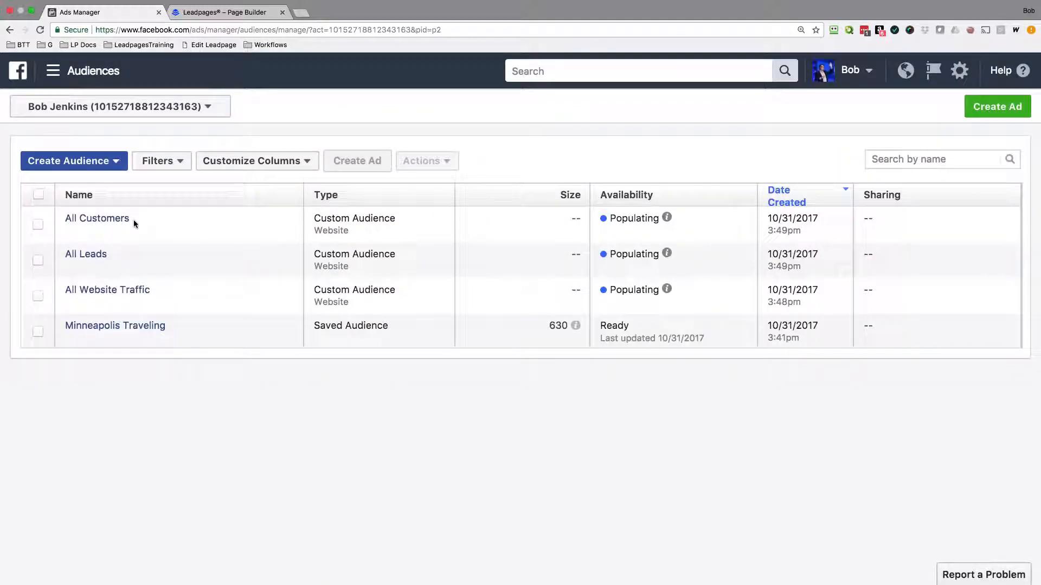
pyautogui.moveTo(133, 223)
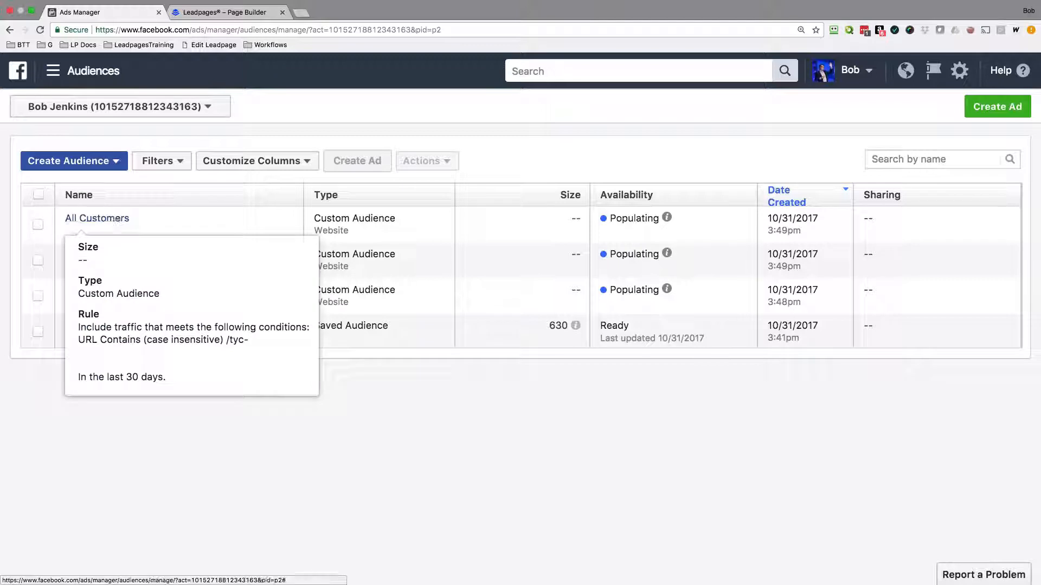
pyautogui.moveTo(81, 255)
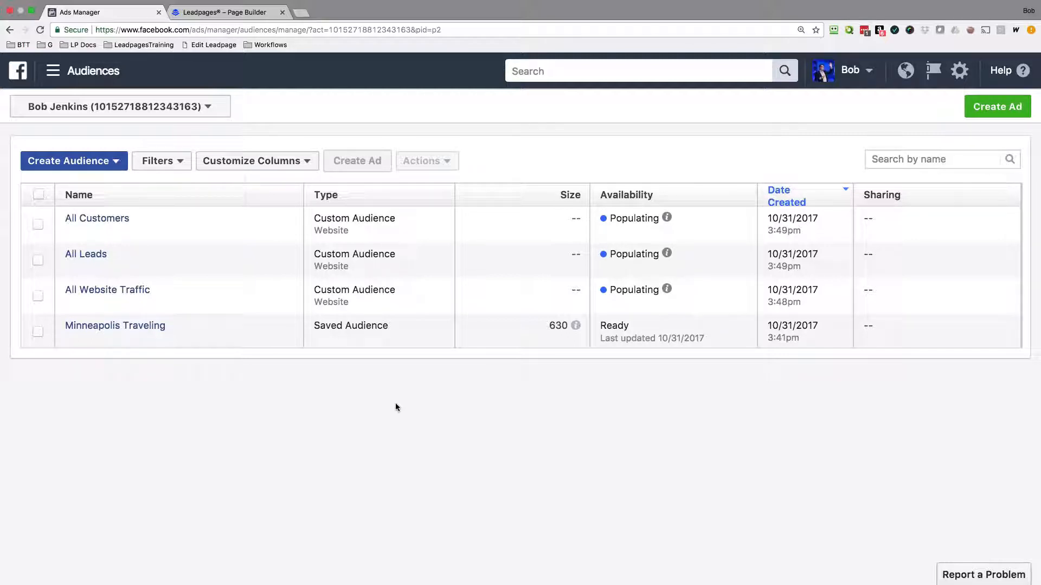
# Start a new lookalike audience using the All Customers custom audience as its source.
pyautogui.click(114, 163)
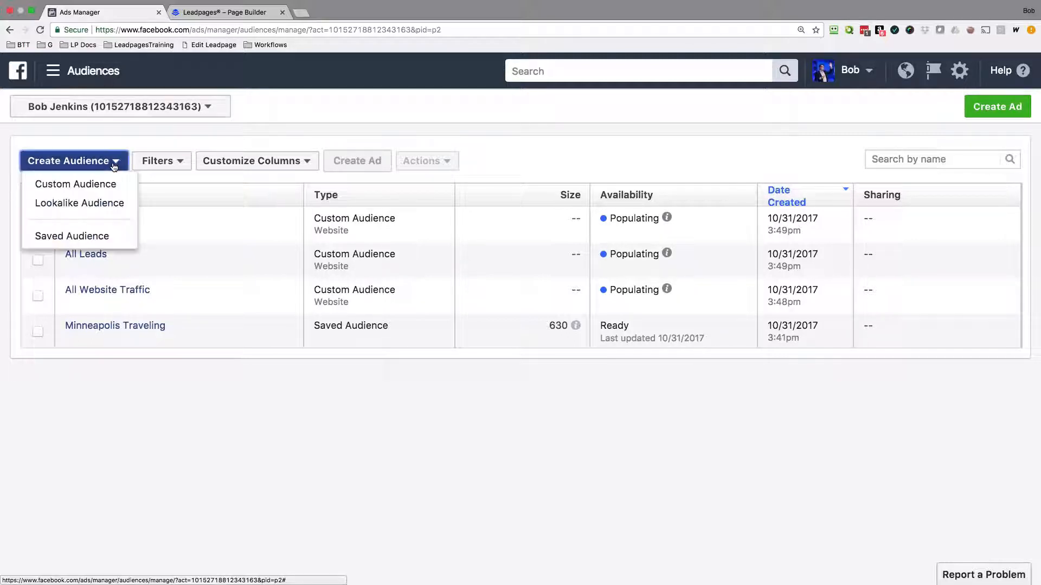
pyautogui.click(106, 204)
pyautogui.click(437, 205)
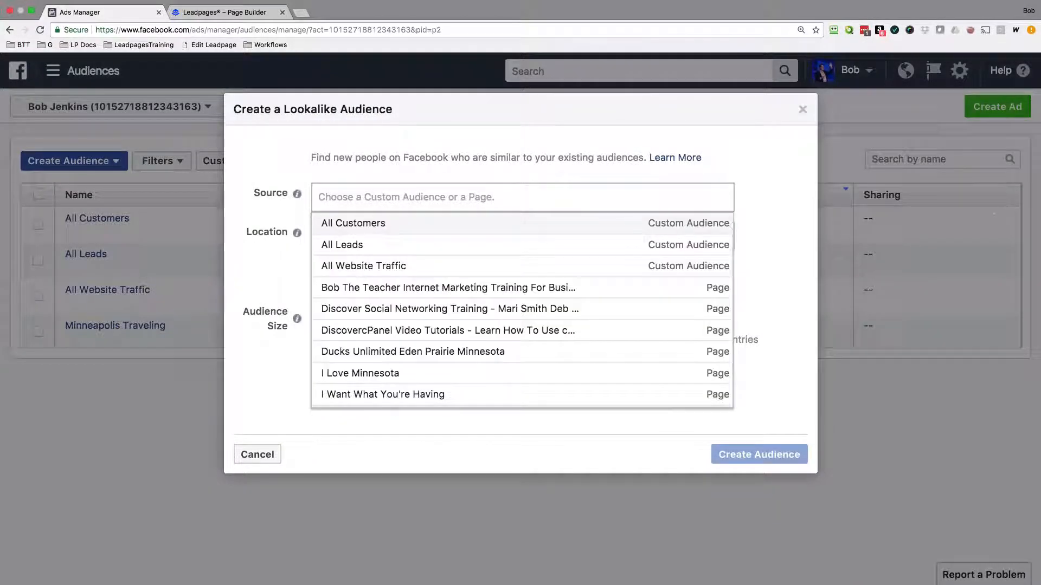
pyautogui.click(371, 228)
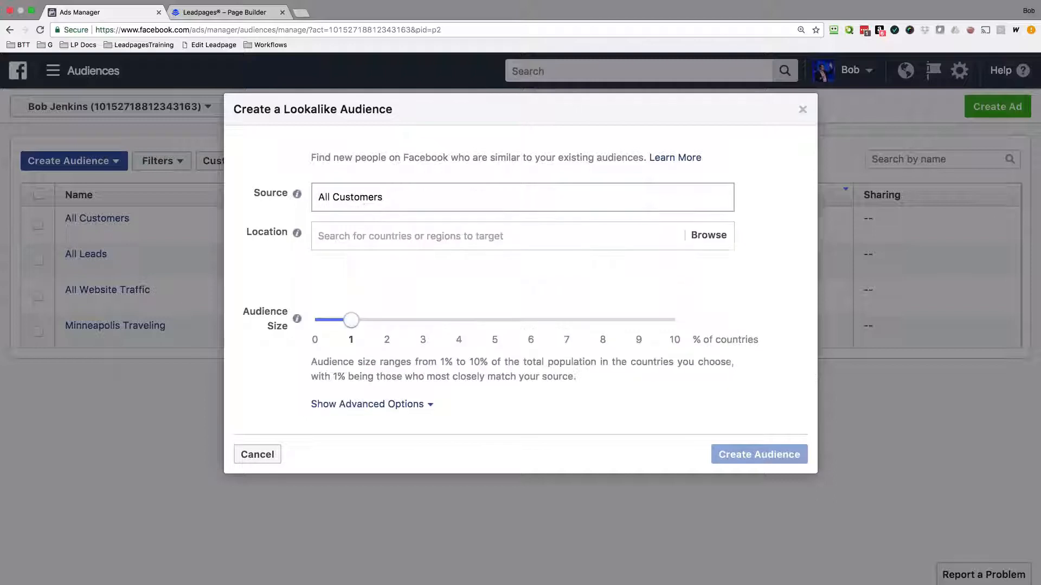
# Add Australia as the lookalike audience's target location.
pyautogui.click(364, 237)
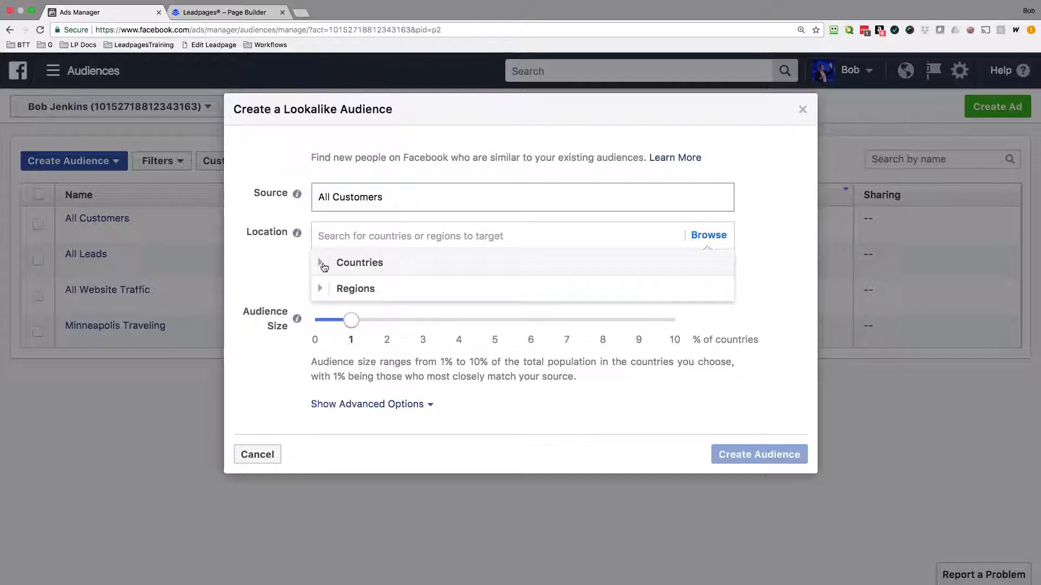
pyautogui.click(322, 265)
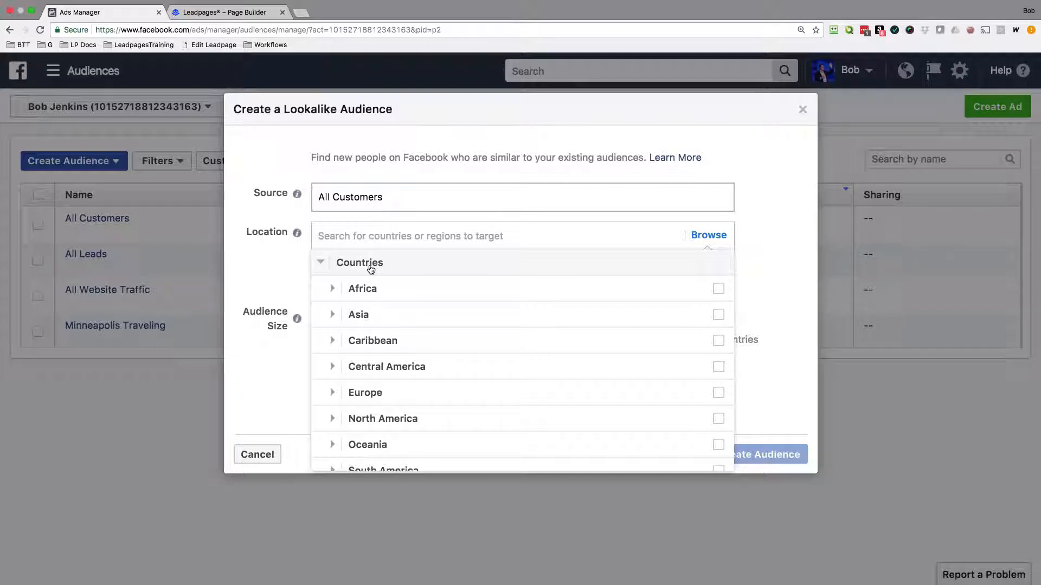
pyautogui.click(375, 237)
pyautogui.write('Australia')
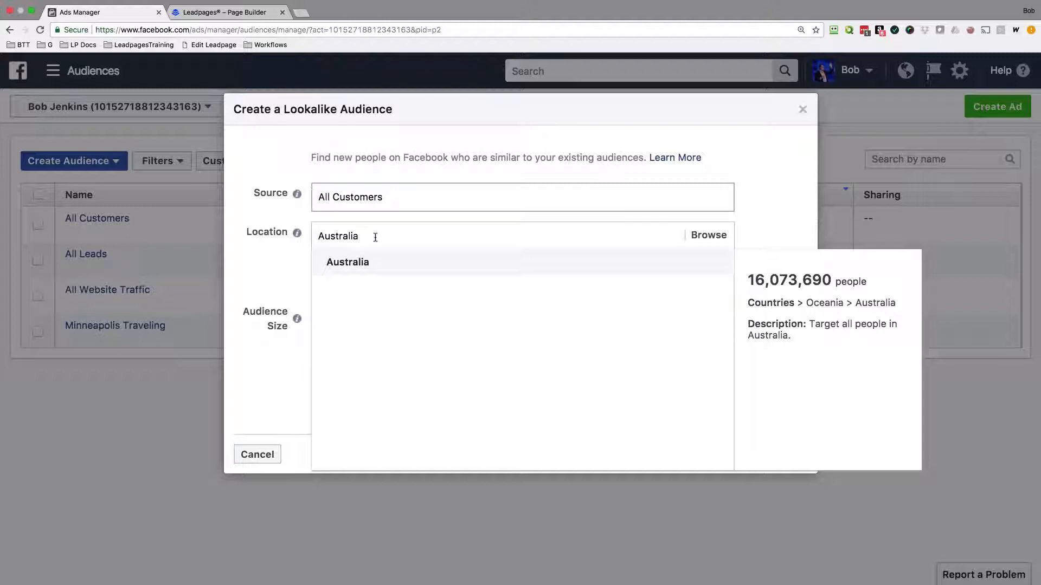
pyautogui.press('Return')
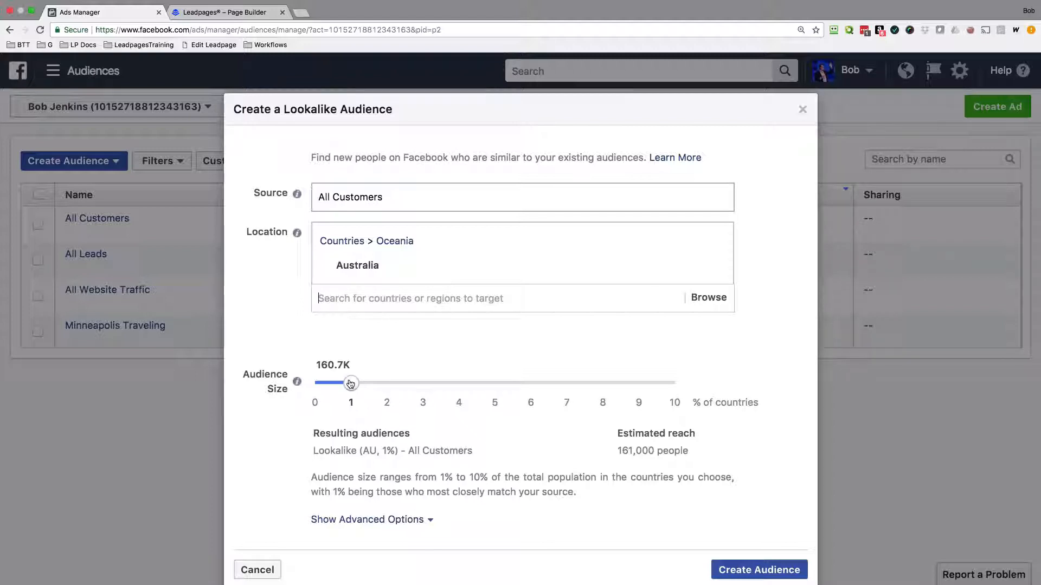
# Try lookalike audience sizes of 9% and 10% of the country's population.
pyautogui.moveTo(350, 384)
pyautogui.mouseDown()
pyautogui.moveTo(684, 388)
pyautogui.moveTo(352, 385)
pyautogui.mouseUp()
pyautogui.moveTo(354, 385); pyautogui.dragTo(645, 389)
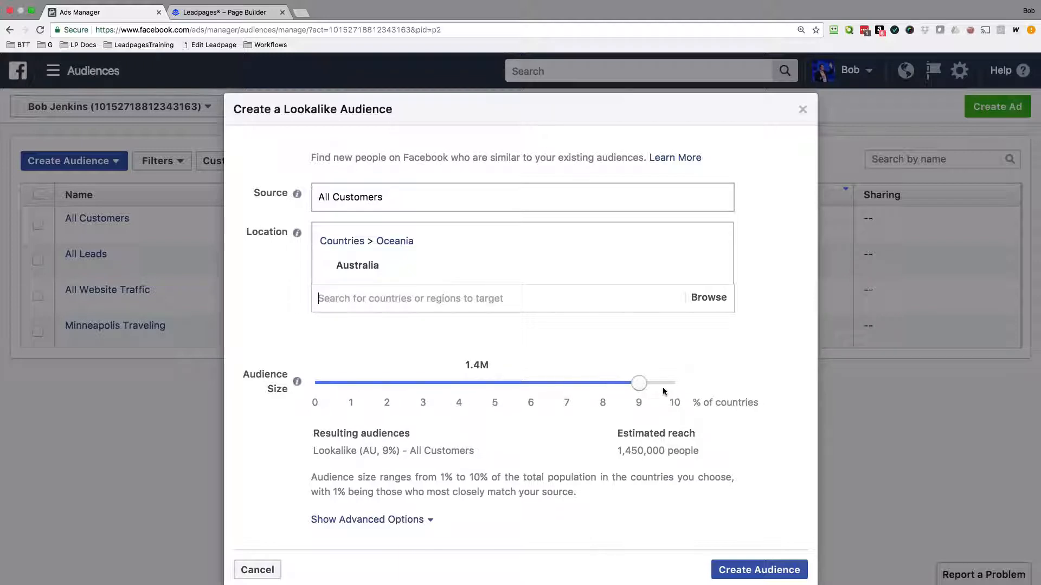
pyautogui.click(662, 388)
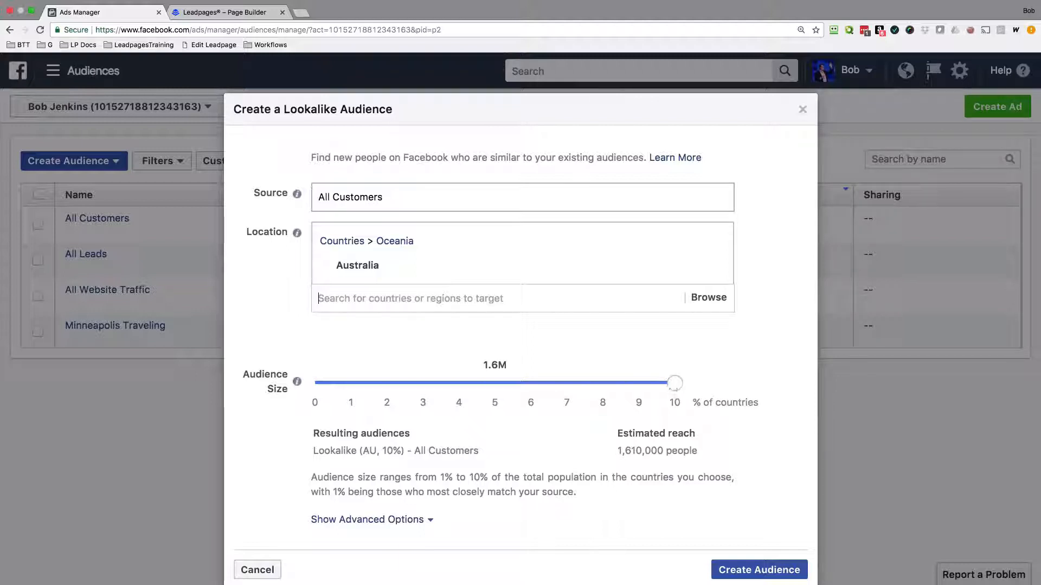
# Set the lookalike audience size to 1% and create the audience.
pyautogui.moveTo(672, 388); pyautogui.dragTo(351, 385)
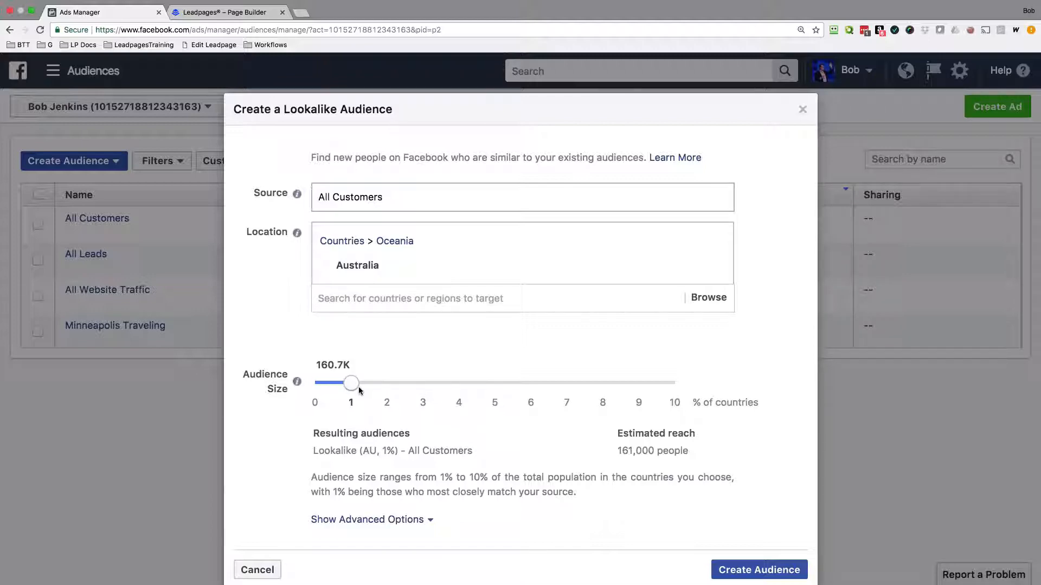
pyautogui.scroll(-1, 359, 390)
pyautogui.click(759, 533)
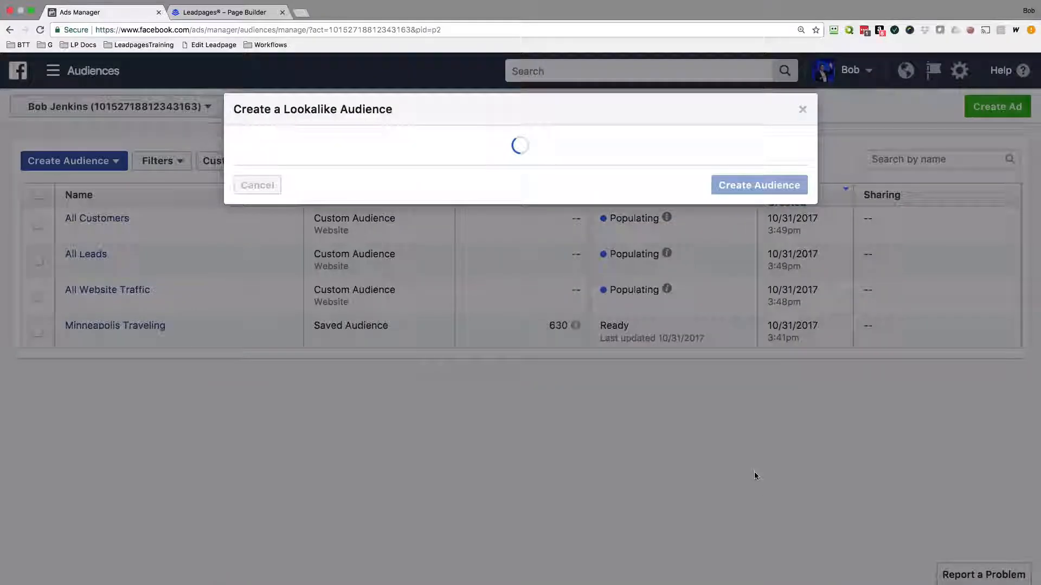